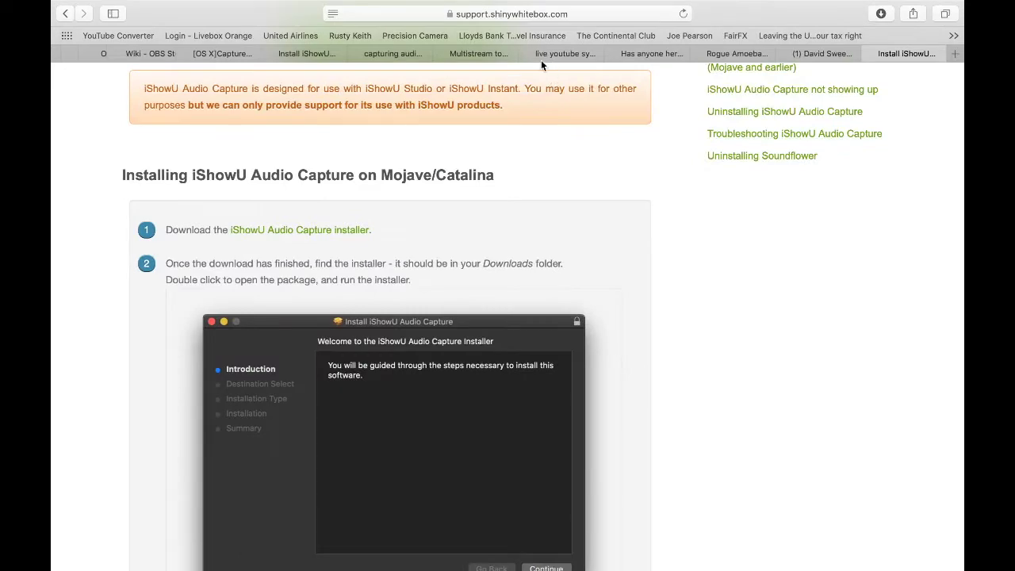
Switch through the open Safari tabs to the OBS Studio Quickstart wiki page.
{"action": "left_click", "coordinate": [397, 54]}
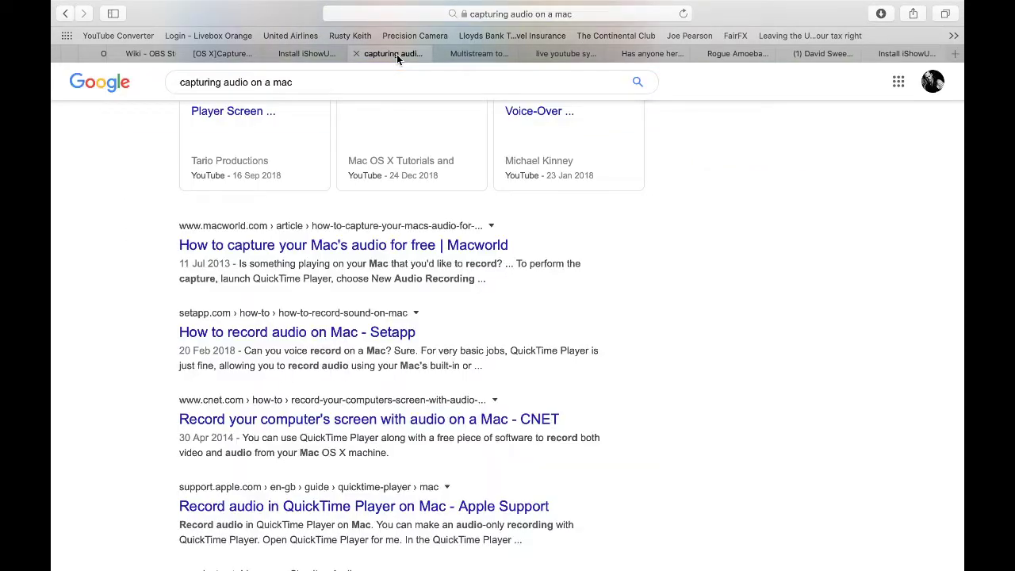
{"action": "left_click", "coordinate": [326, 56]}
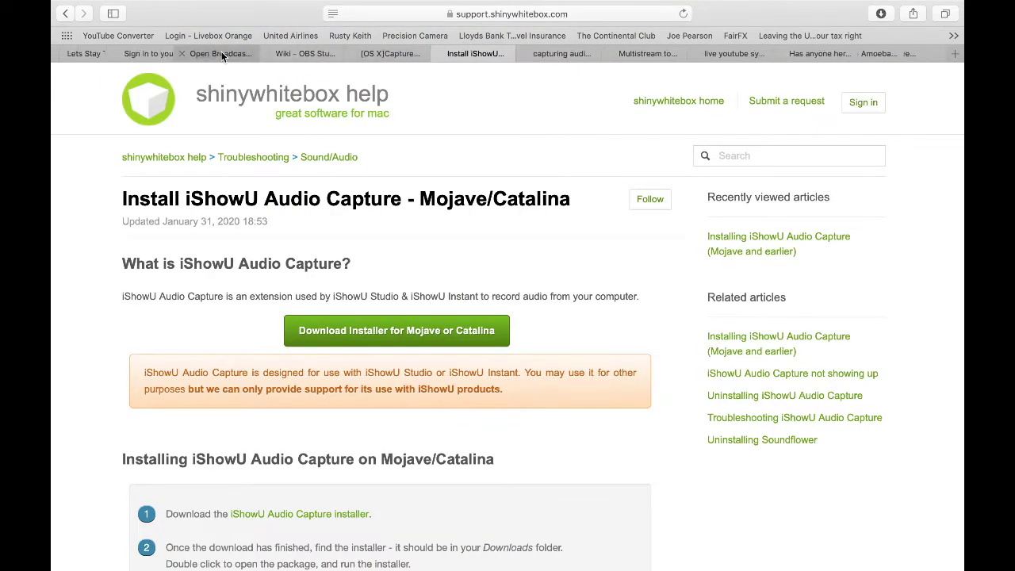
{"action": "left_click", "coordinate": [299, 52]}
Follow the Quickstart's 'you'll need an extra app' link to the iShowU Audio Capture guide.
{"action": "scroll", "coordinate": [367, 263], "scroll_direction": "up", "scroll_amount": 1}
{"action": "scroll", "coordinate": [256, 284], "scroll_direction": "up", "scroll_amount": 5}
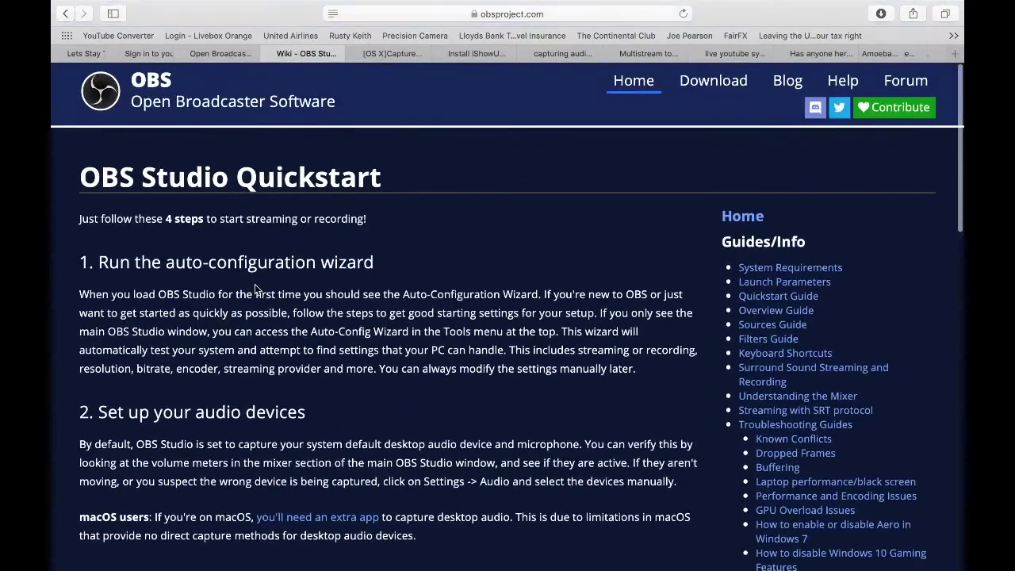
{"action": "scroll", "coordinate": [255, 284], "scroll_direction": "down", "scroll_amount": 5}
{"action": "scroll", "coordinate": [255, 288], "scroll_direction": "down", "scroll_amount": 5}
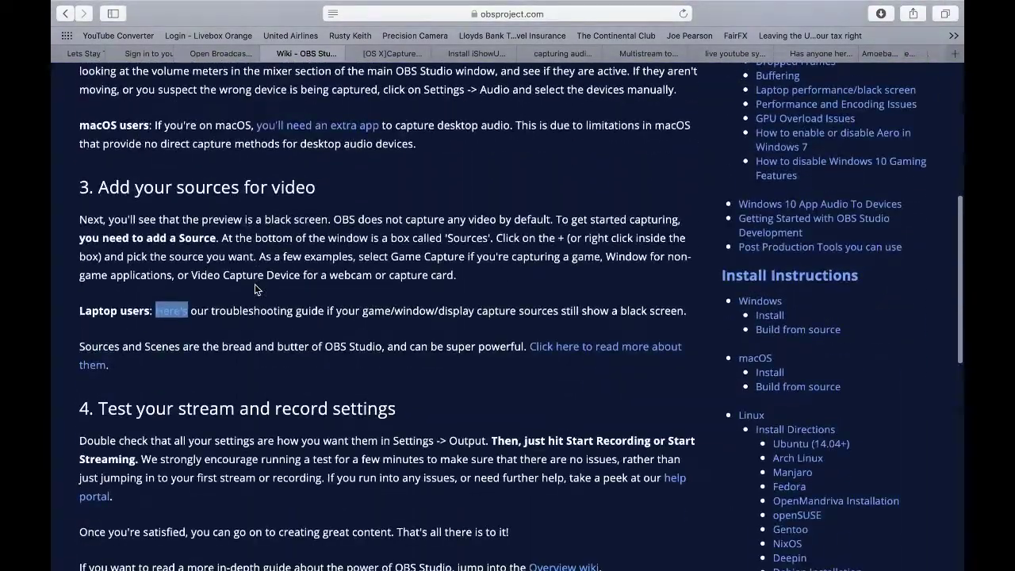
{"action": "scroll", "coordinate": [255, 289], "scroll_direction": "up", "scroll_amount": 2}
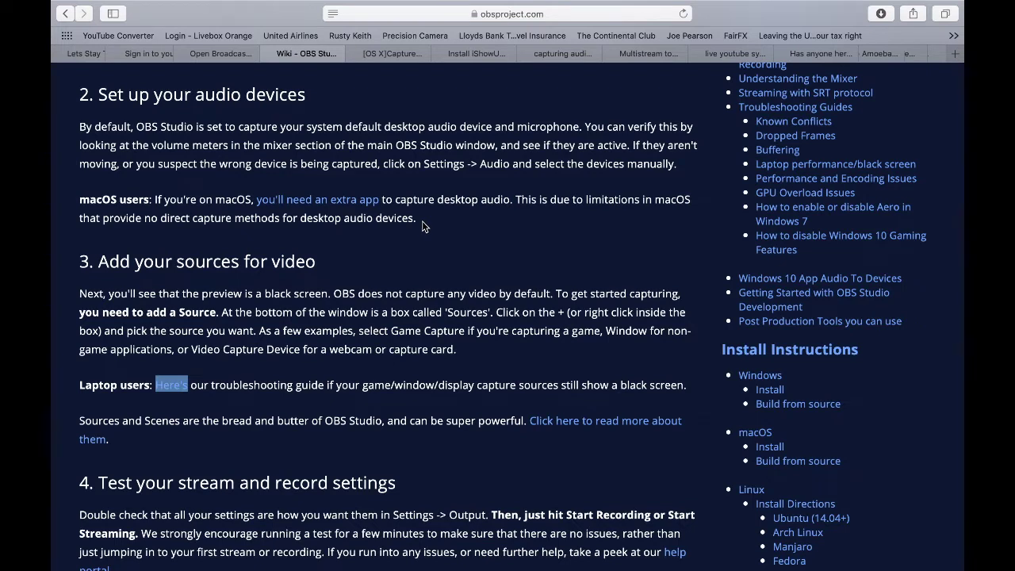
{"action": "left_click", "coordinate": [324, 207]}
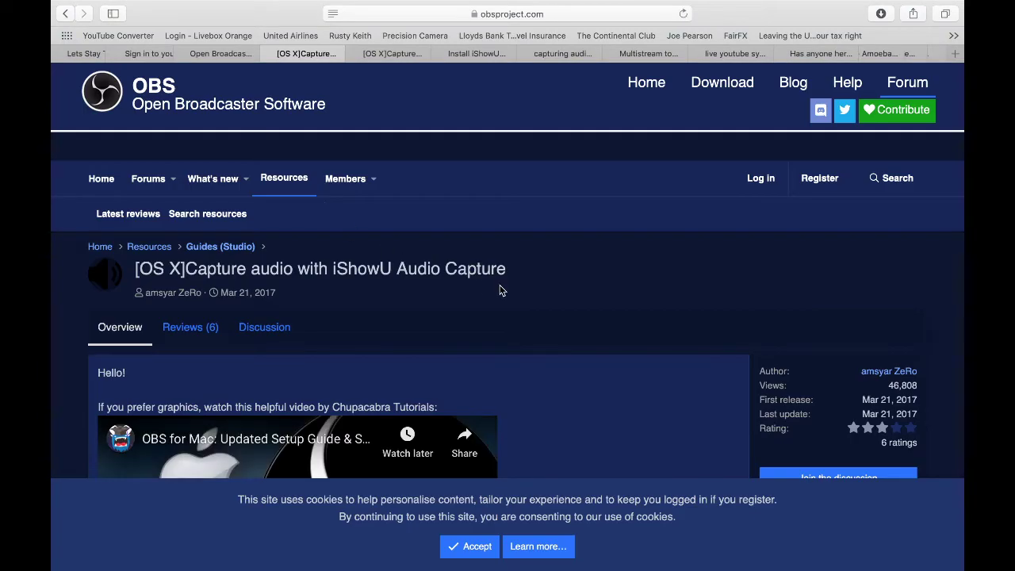
Scroll through the iShowU Audio Capture install guide for Mojave and earlier.
{"action": "scroll", "coordinate": [390, 270], "scroll_direction": "down", "scroll_amount": 3}
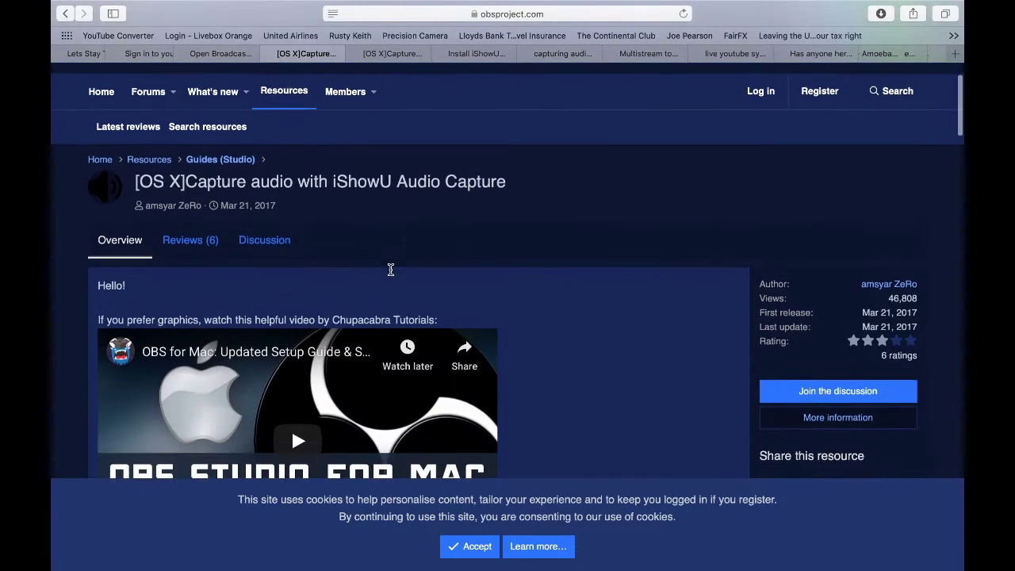
{"action": "scroll", "coordinate": [391, 275], "scroll_direction": "down", "scroll_amount": 6}
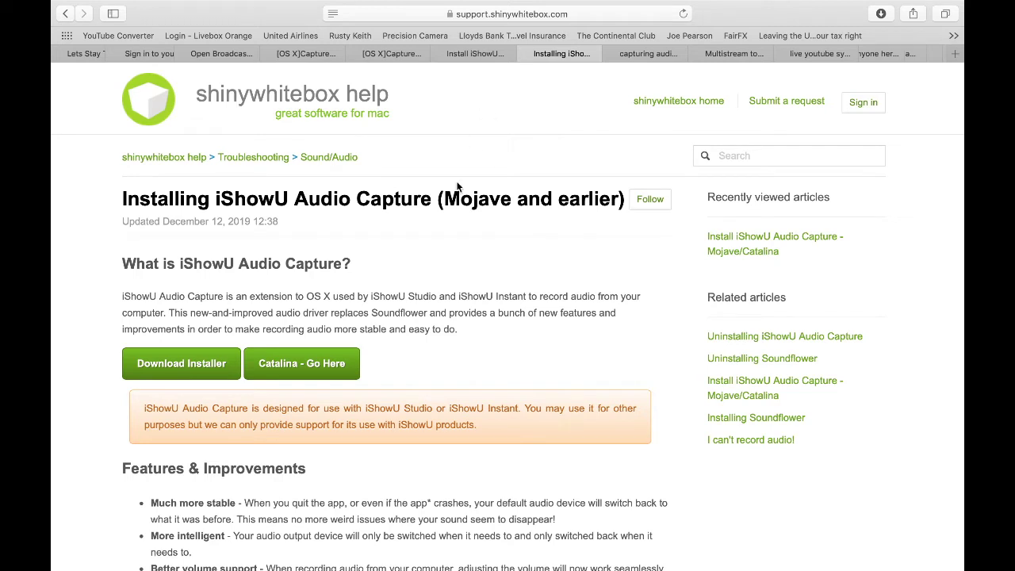
{"action": "scroll", "coordinate": [457, 184], "scroll_direction": "down", "scroll_amount": 3}
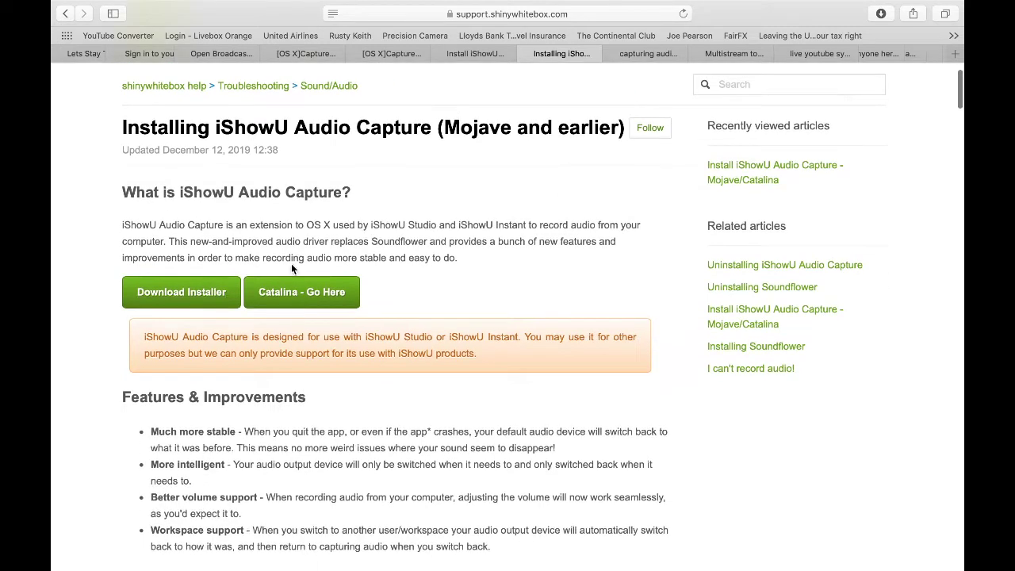
{"action": "scroll", "coordinate": [311, 407], "scroll_direction": "down", "scroll_amount": 5}
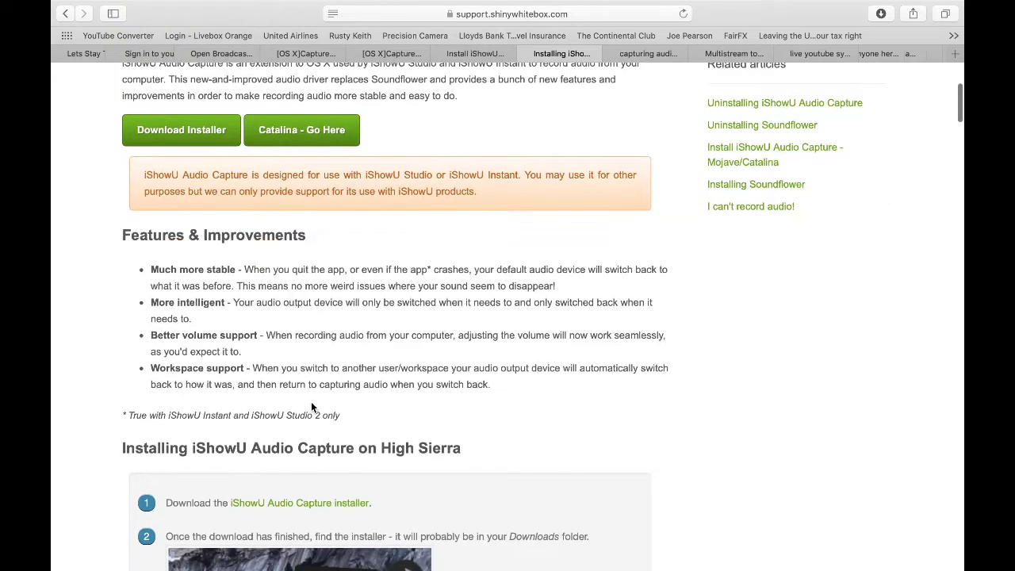
{"action": "scroll", "coordinate": [311, 407], "scroll_direction": "down", "scroll_amount": 10}
{"action": "scroll", "coordinate": [311, 407], "scroll_direction": "up", "scroll_amount": 5}
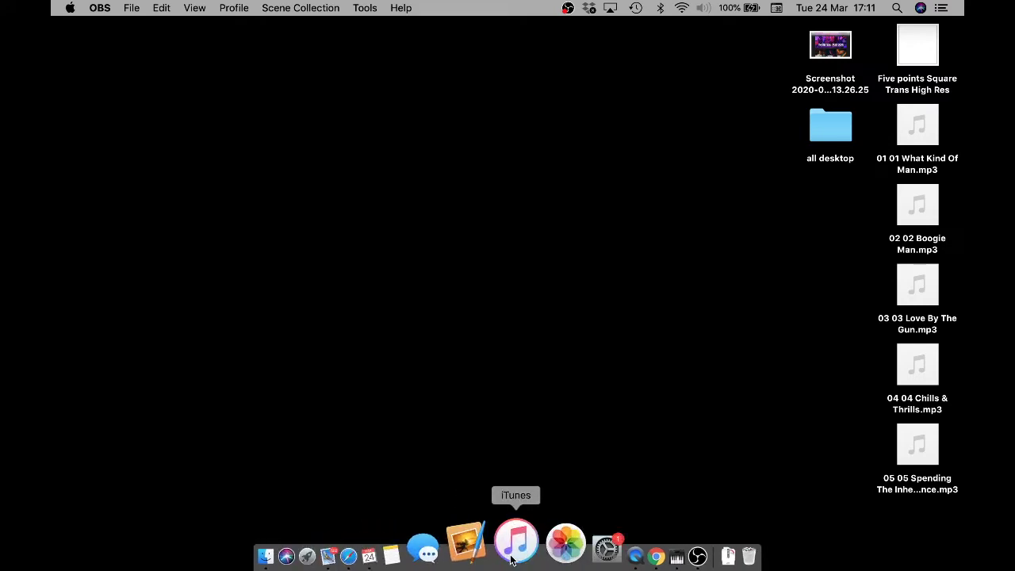
Show the Sound output devices in System Preferences, then launch Studio One 3 from Launchpad.
{"action": "left_click", "coordinate": [555, 546]}
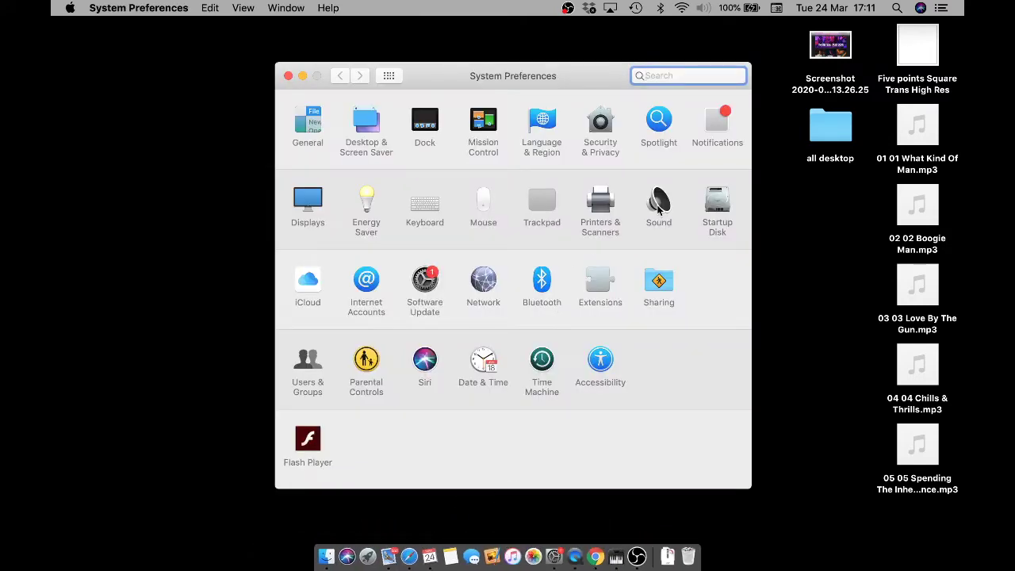
{"action": "left_click", "coordinate": [659, 205]}
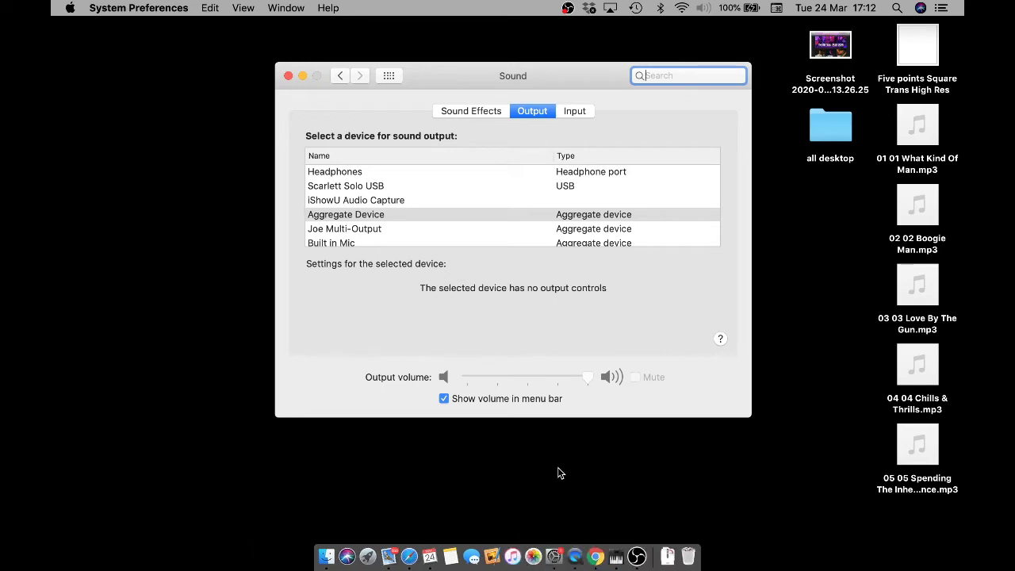
{"action": "key", "text": "F4"}
{"action": "left_click", "coordinate": [180, 99]}
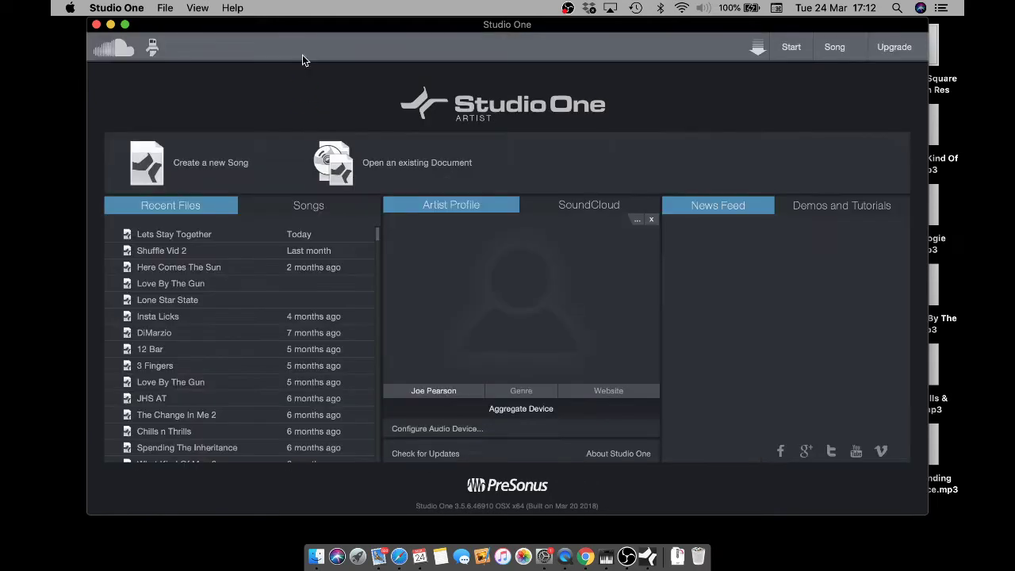
Open the Lets Stay Together song, place the playhead at bar 21, and go full screen.
{"action": "left_click", "coordinate": [167, 235]}
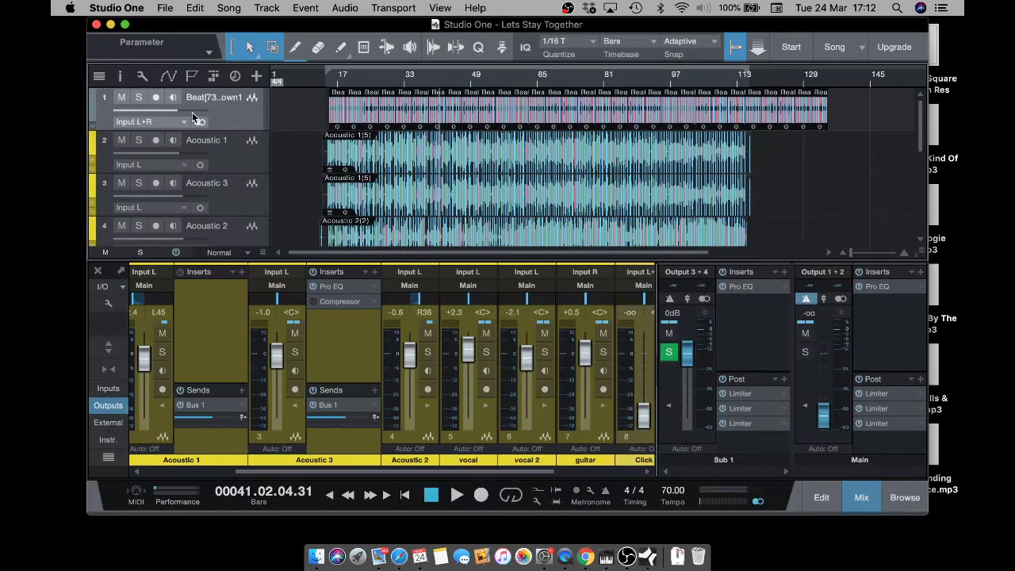
{"action": "left_click", "coordinate": [355, 84]}
{"action": "left_click", "coordinate": [124, 24]}
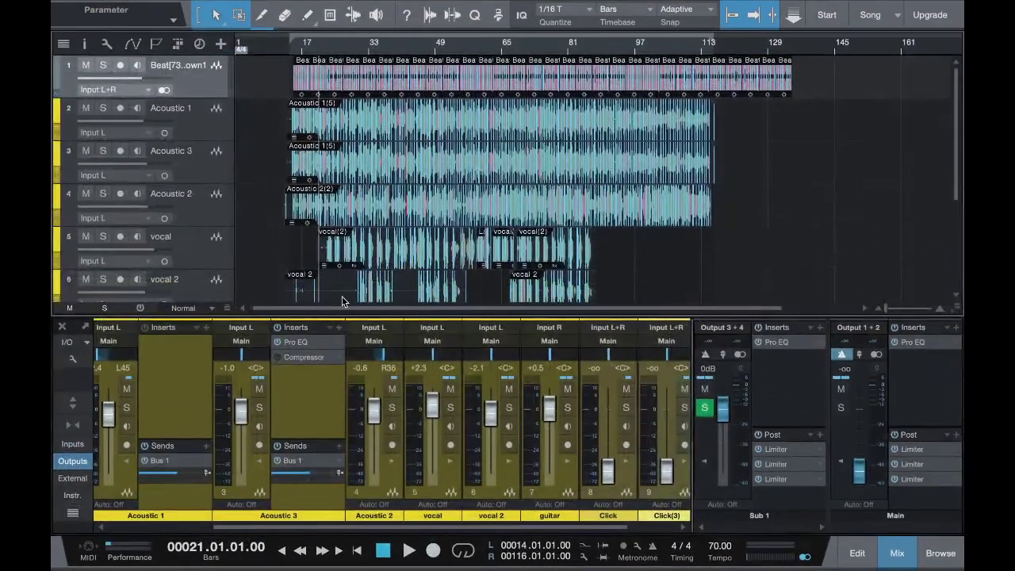
Confirm Aggregate Device as the playback device in Audio Setup, then return to Sound preferences.
{"action": "left_click", "coordinate": [69, 343]}
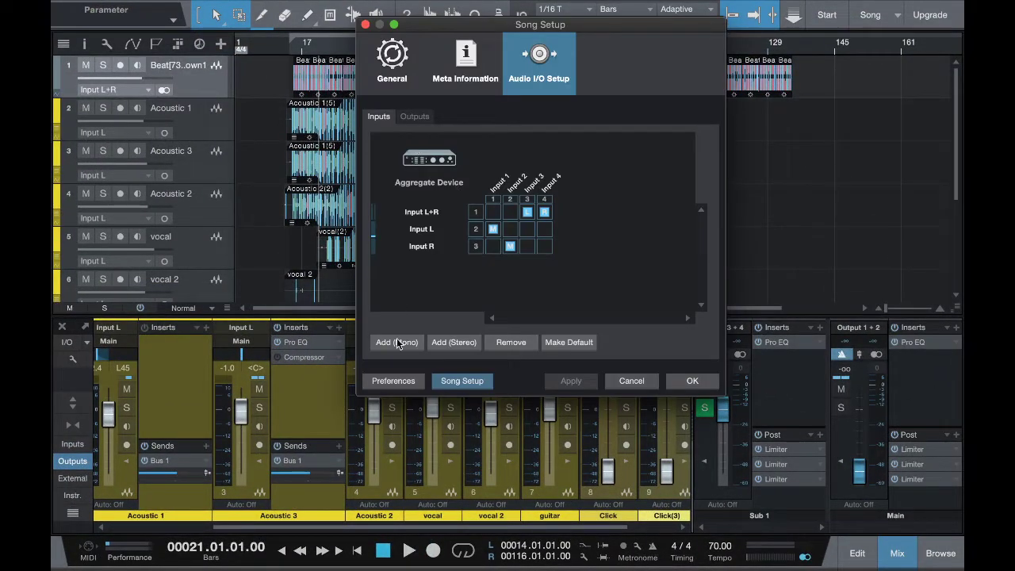
{"action": "left_click", "coordinate": [394, 381]}
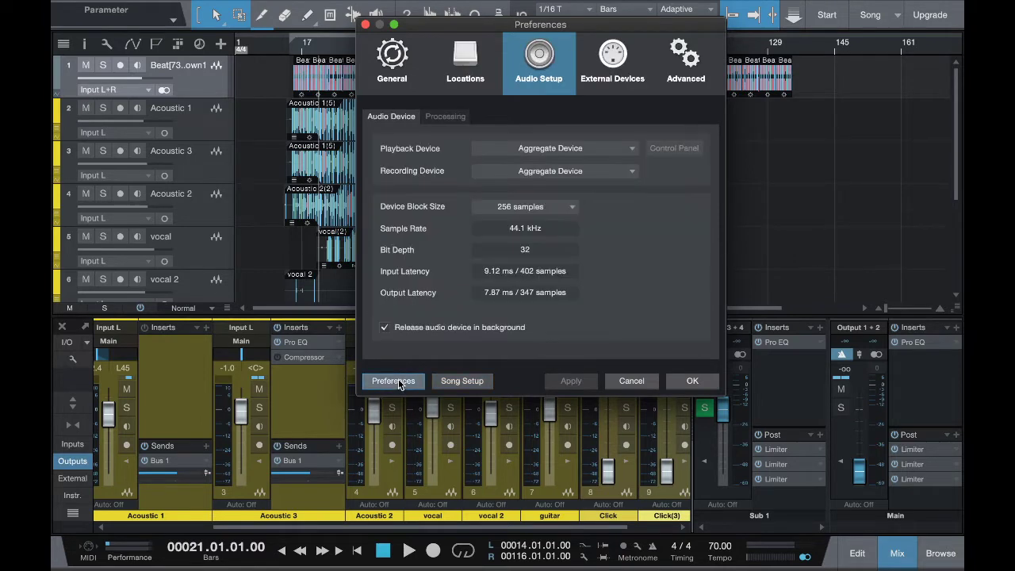
{"action": "left_click", "coordinate": [623, 149]}
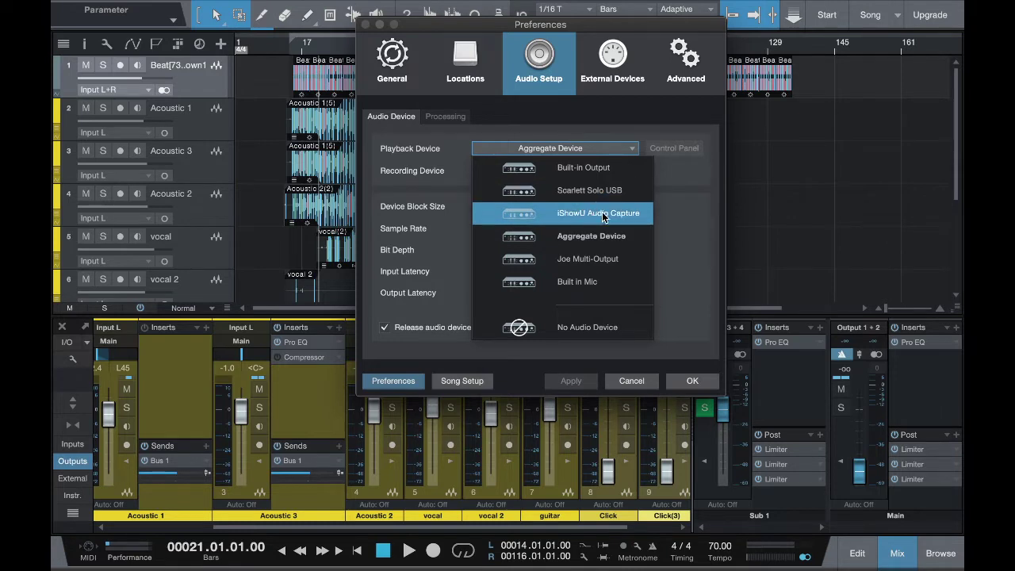
{"action": "left_click", "coordinate": [668, 213]}
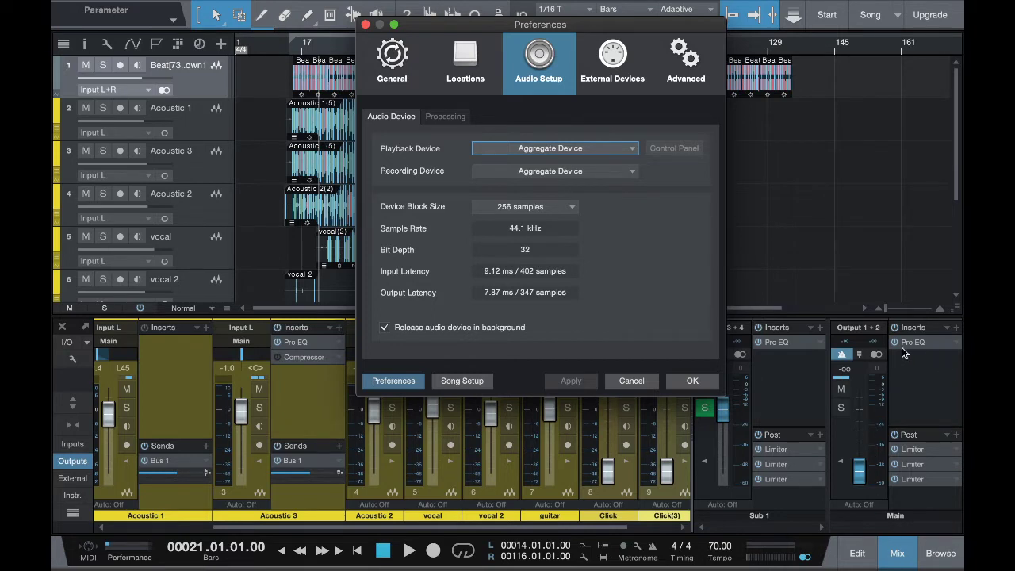
{"action": "key", "text": "ctrl+Left"}
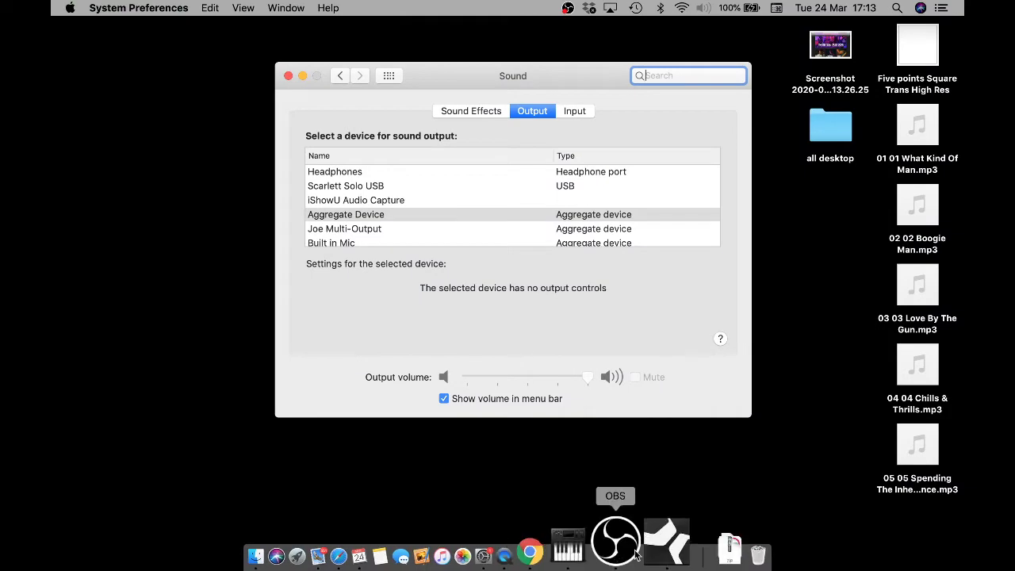
Check that OBS Mic/Auxiliary Audio uses iShowU Audio Capture, then cancel the settings.
{"action": "left_click", "coordinate": [629, 548]}
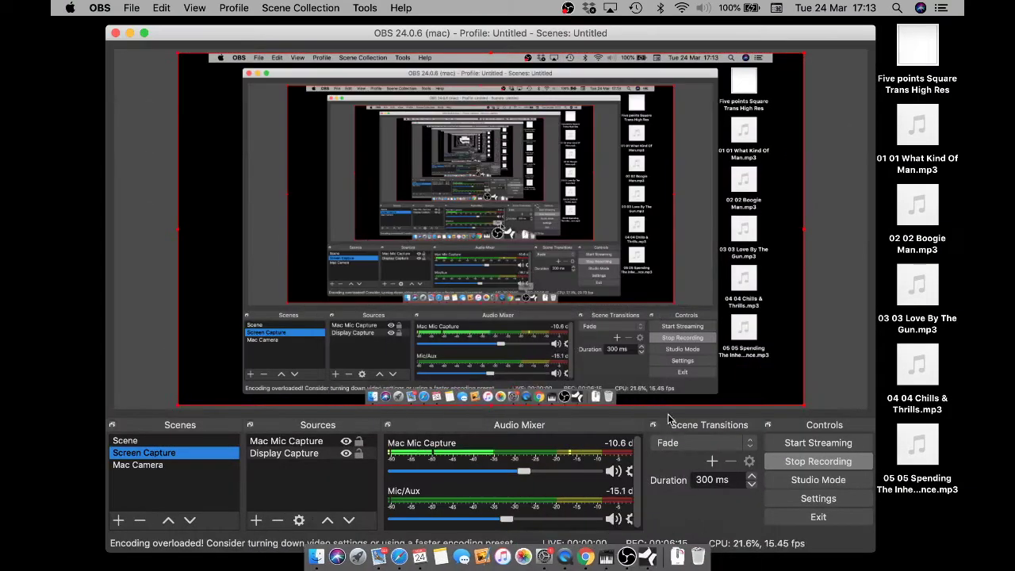
{"action": "left_click", "coordinate": [810, 497]}
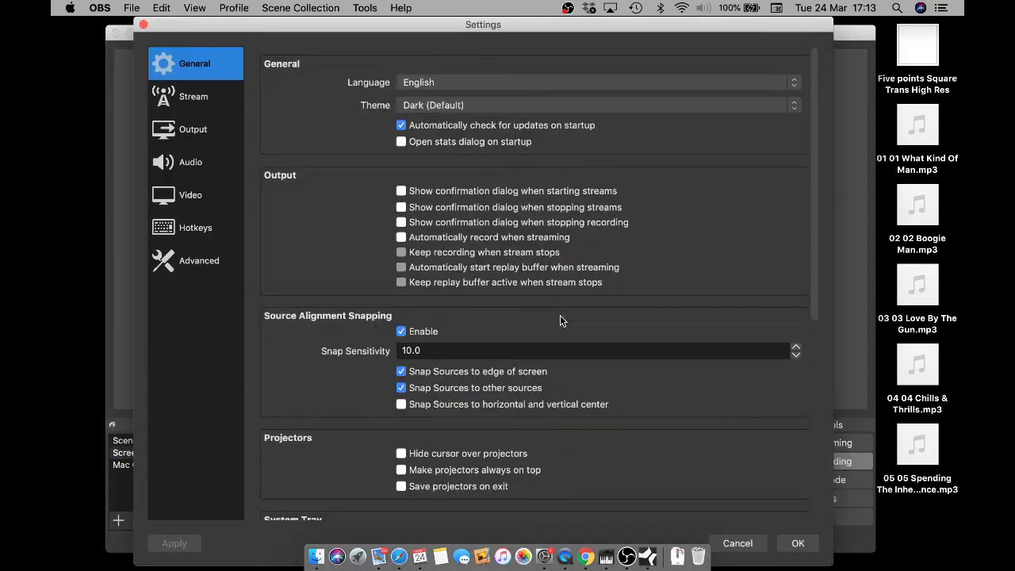
{"action": "left_click", "coordinate": [190, 163]}
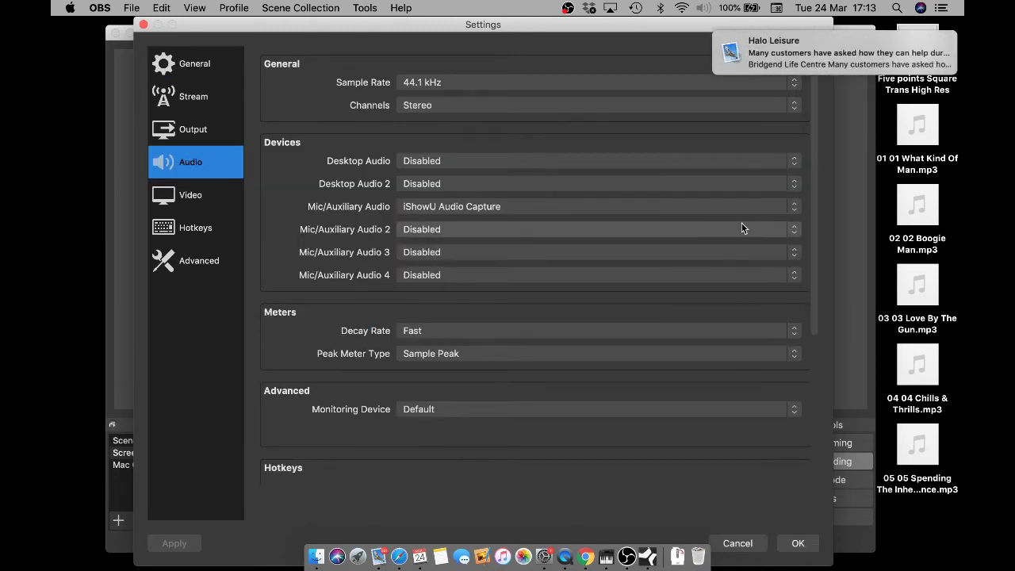
{"action": "left_click", "coordinate": [925, 36]}
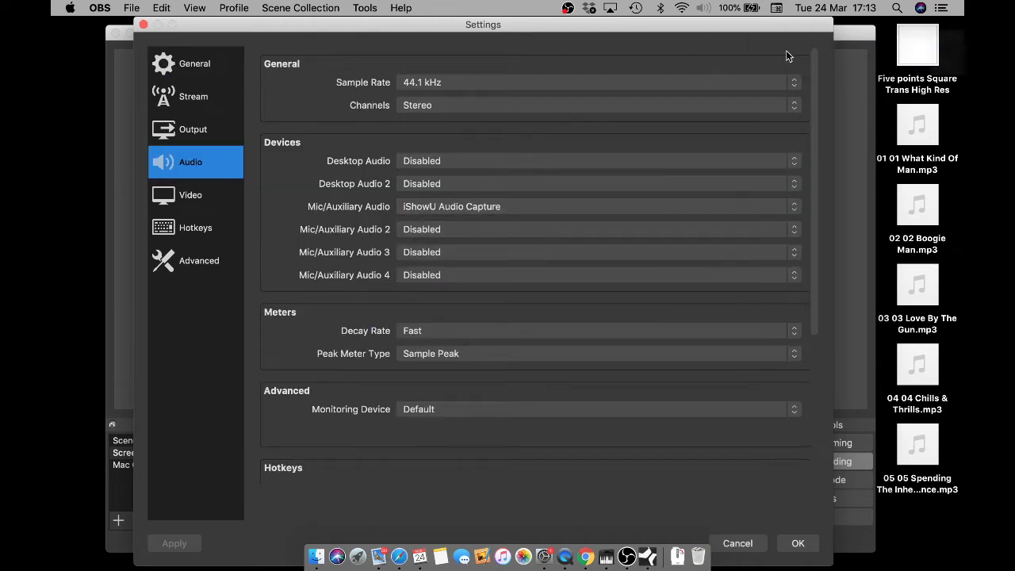
{"action": "left_click", "coordinate": [794, 208]}
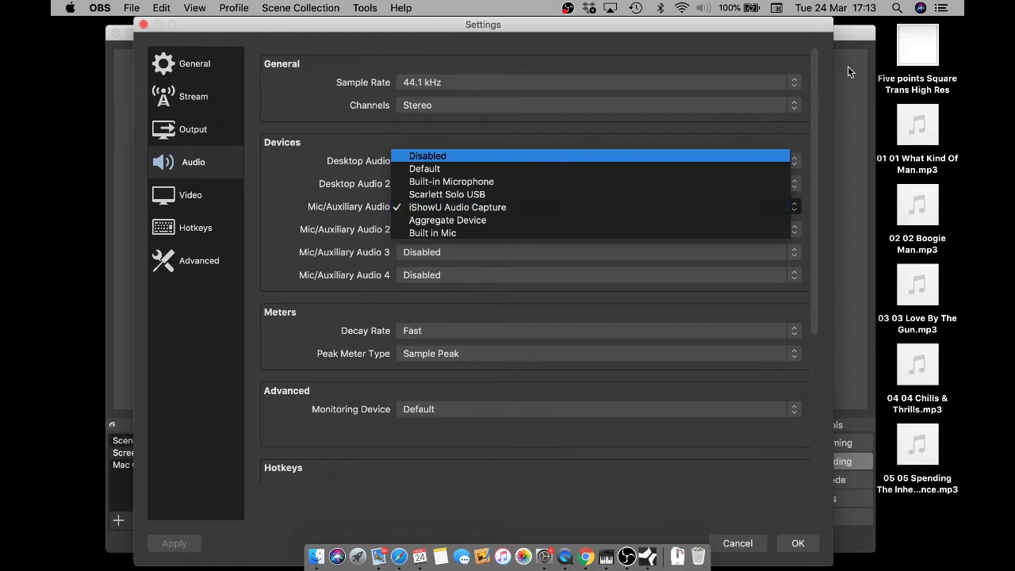
{"action": "left_click", "coordinate": [742, 545]}
{"action": "left_click", "coordinate": [743, 545]}
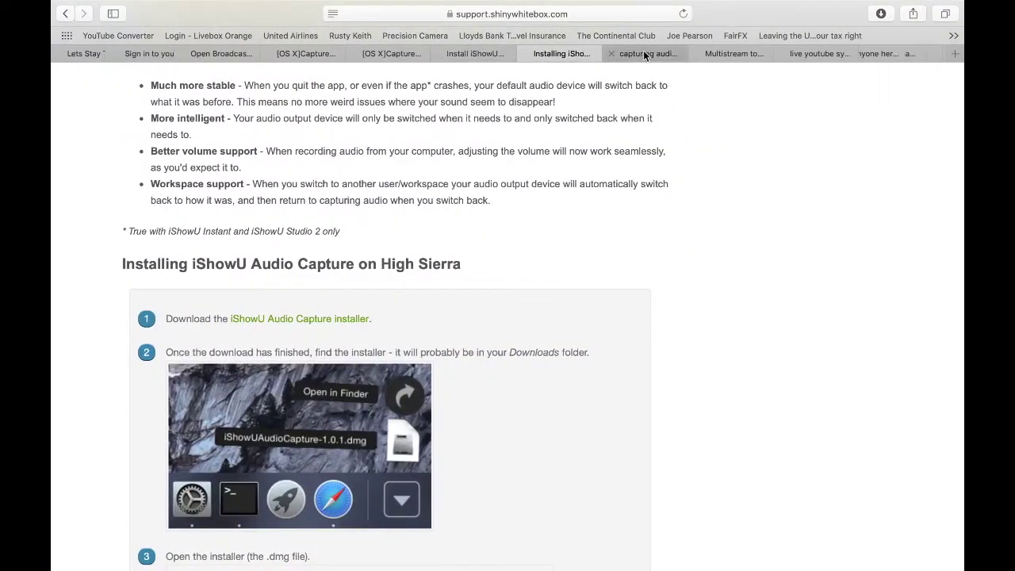
Scroll through Rogue Amoeba's Loopback audio-routing page in Safari.
{"action": "scroll", "coordinate": [655, 52], "scroll_direction": "right", "scroll_amount": 5}
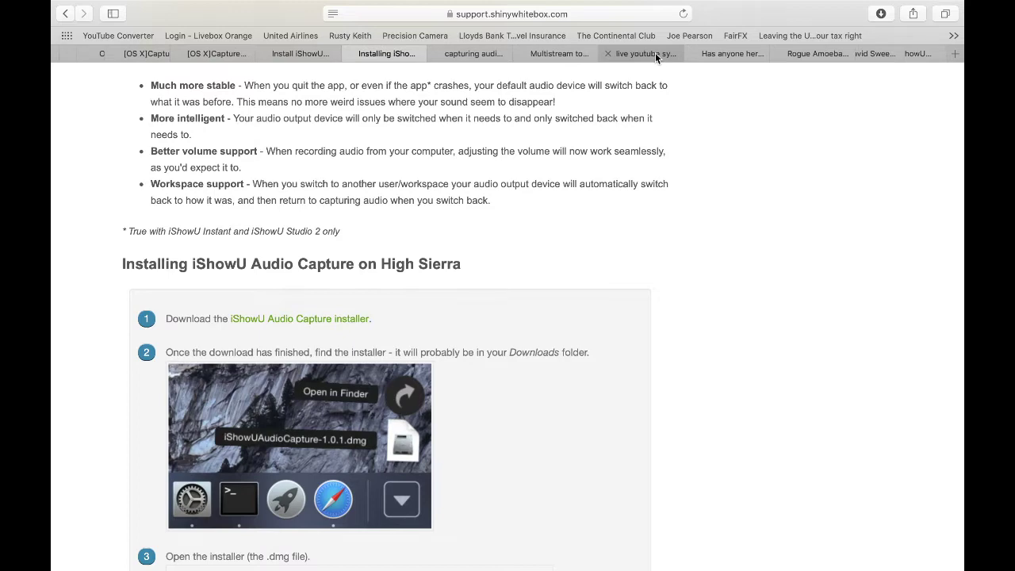
{"action": "left_click", "coordinate": [736, 54]}
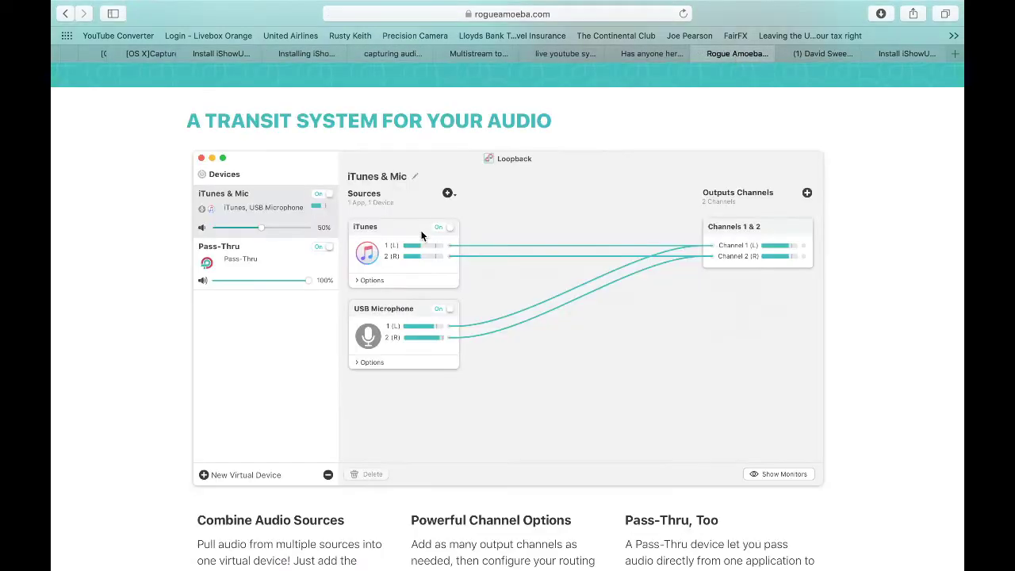
{"action": "scroll", "coordinate": [422, 230], "scroll_direction": "up", "scroll_amount": 10}
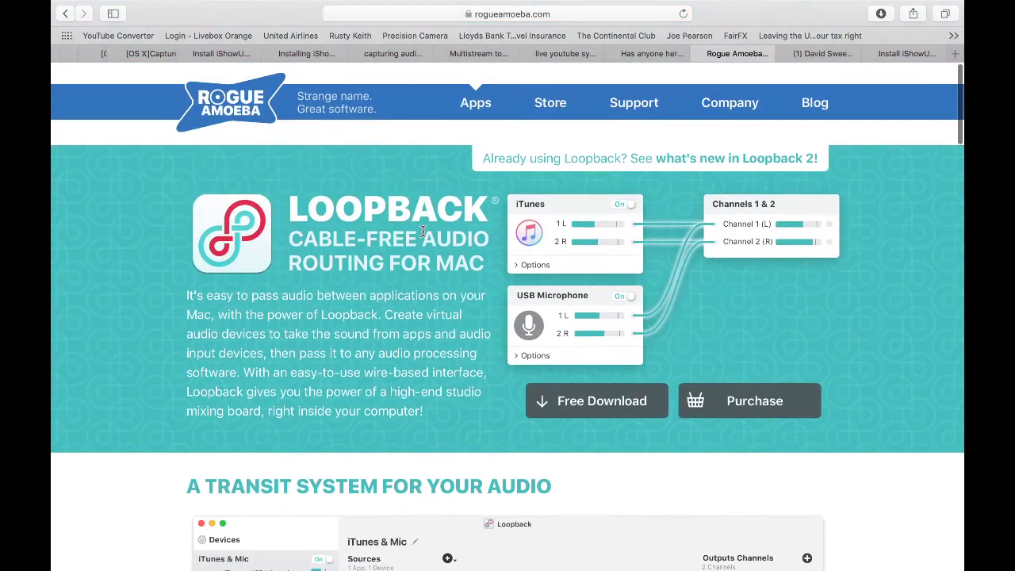
{"action": "scroll", "coordinate": [422, 230], "scroll_direction": "down", "scroll_amount": 5}
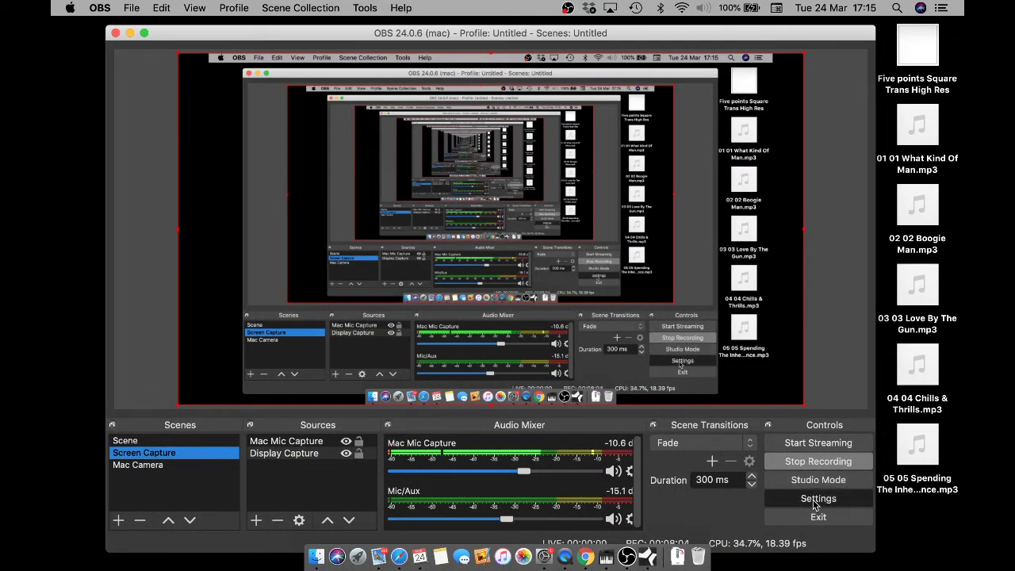
Keep iShowU Audio Capture as the Mic/Auxiliary Audio device on the OBS Audio settings page.
{"action": "left_click", "coordinate": [813, 500]}
{"action": "left_click", "coordinate": [194, 162]}
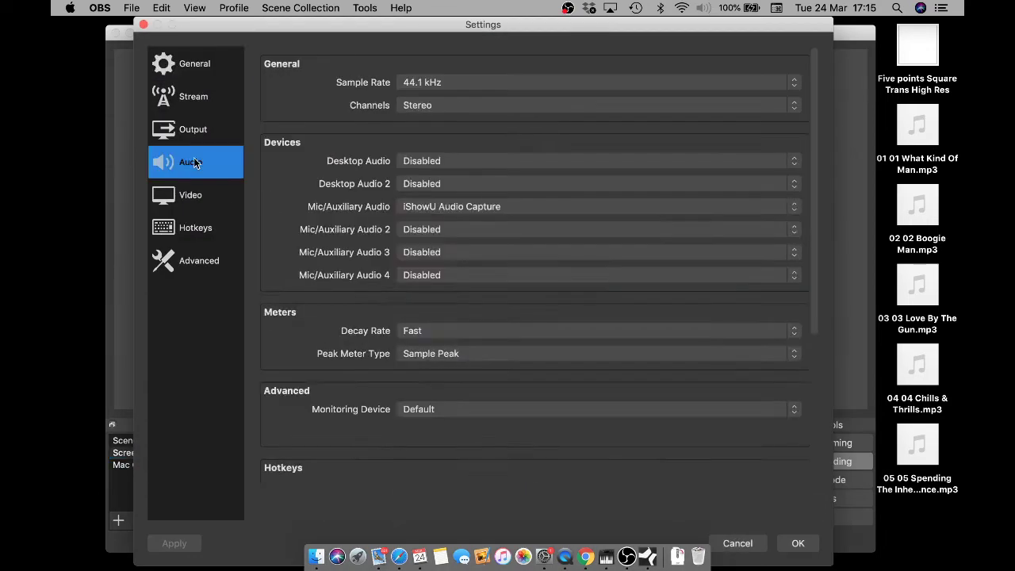
{"action": "left_click", "coordinate": [553, 206]}
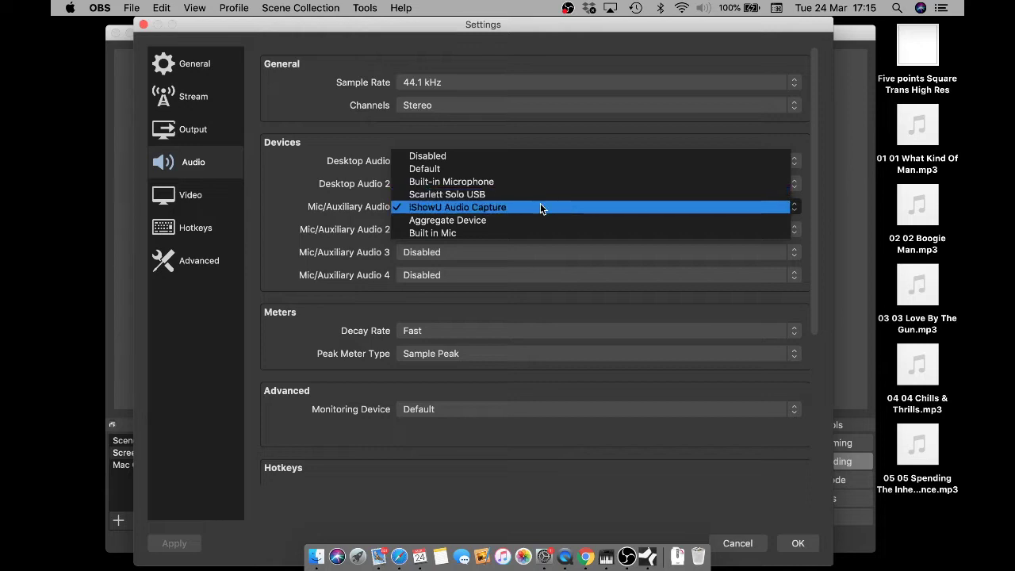
{"action": "left_click", "coordinate": [573, 133]}
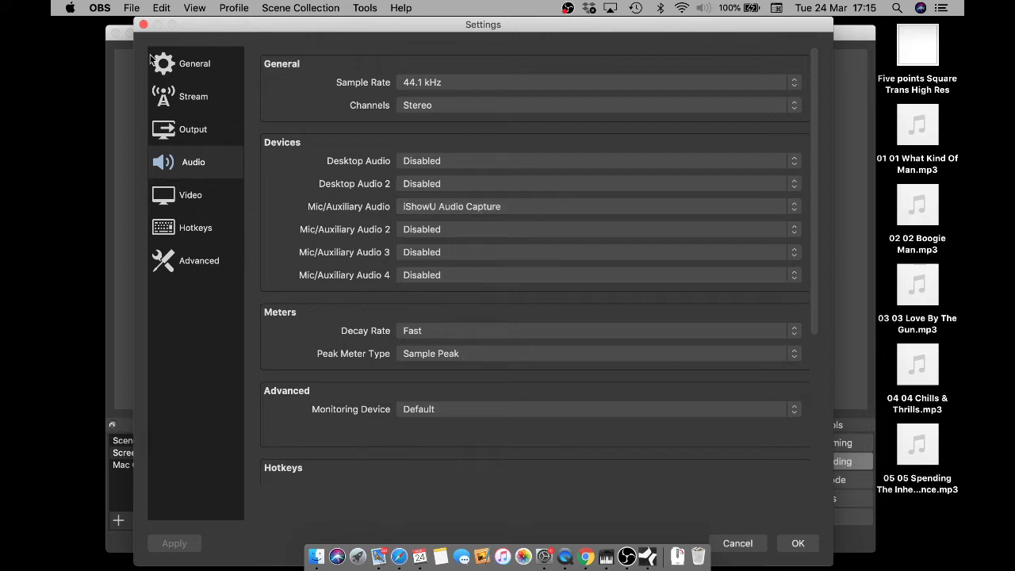
Close the OBS Settings window, leaving the recording running in the main window.
{"action": "left_click", "coordinate": [143, 25]}
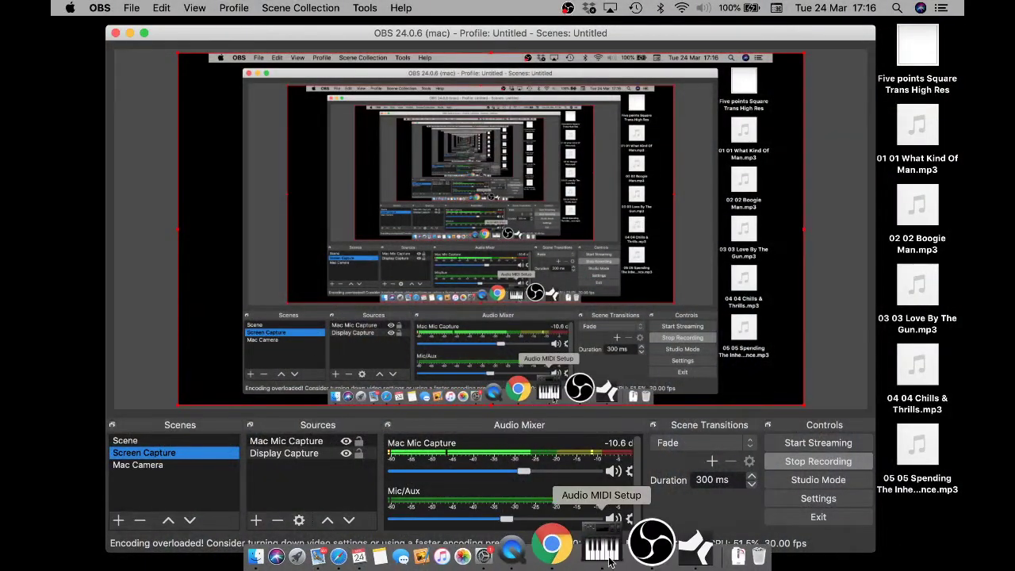
Open Audio MIDI Setup and expand Aggregate Device to show its subdevices.
{"action": "left_click", "coordinate": [610, 558]}
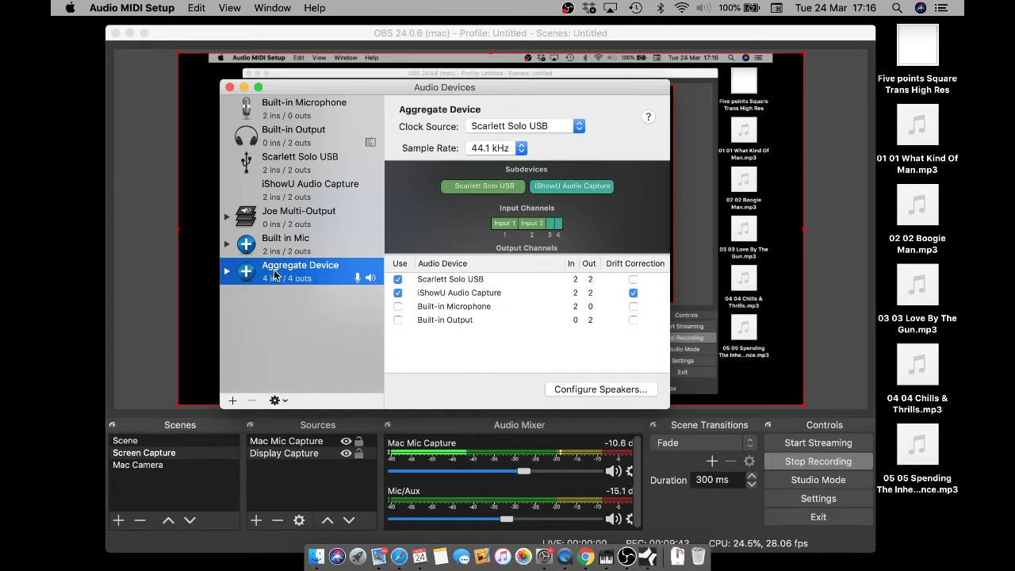
{"action": "left_click", "coordinate": [233, 401]}
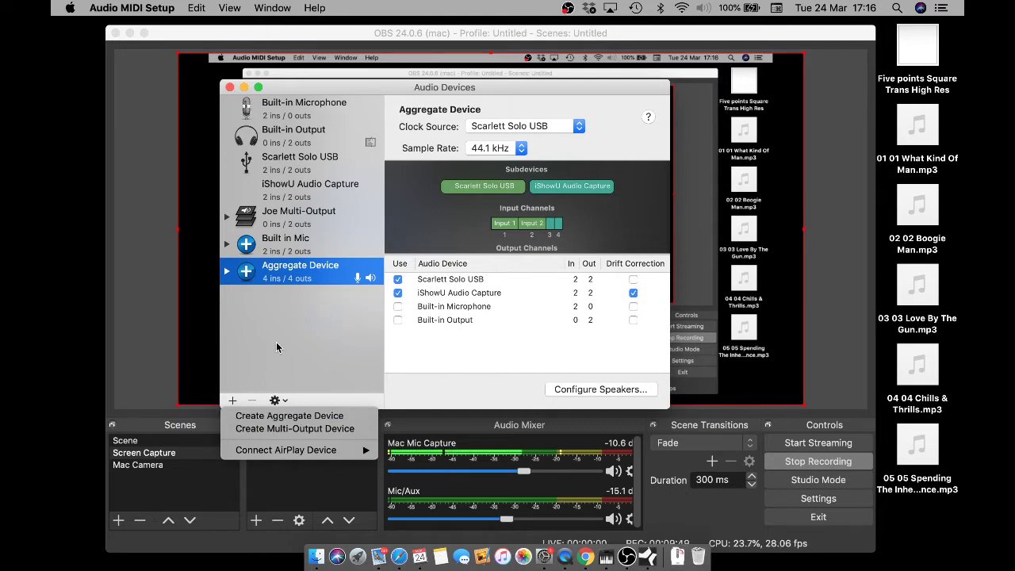
{"action": "left_click", "coordinate": [278, 341]}
{"action": "left_click", "coordinate": [229, 273]}
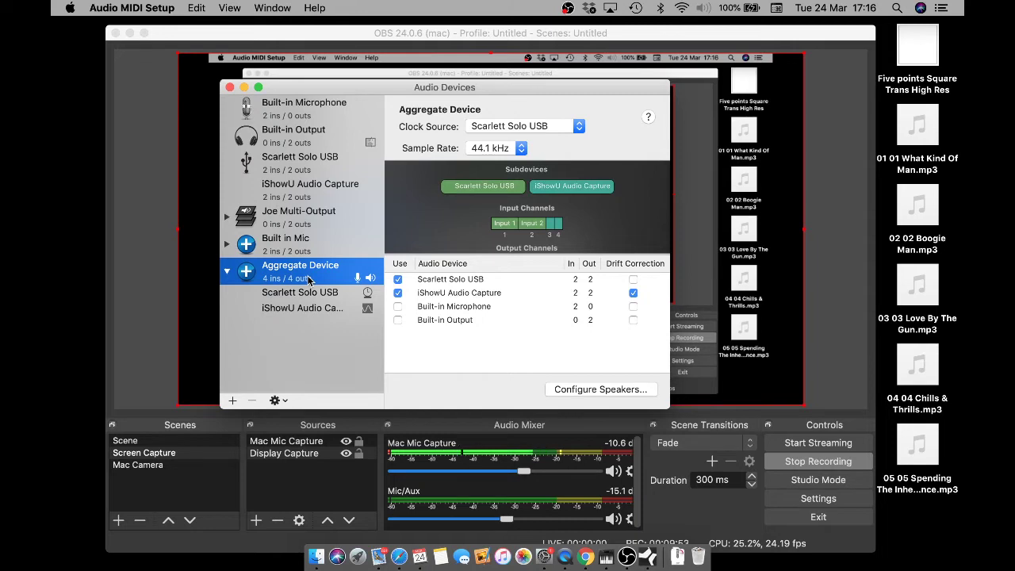
Create a new Aggregate Device 2, then delete it again.
{"action": "left_click", "coordinate": [233, 401]}
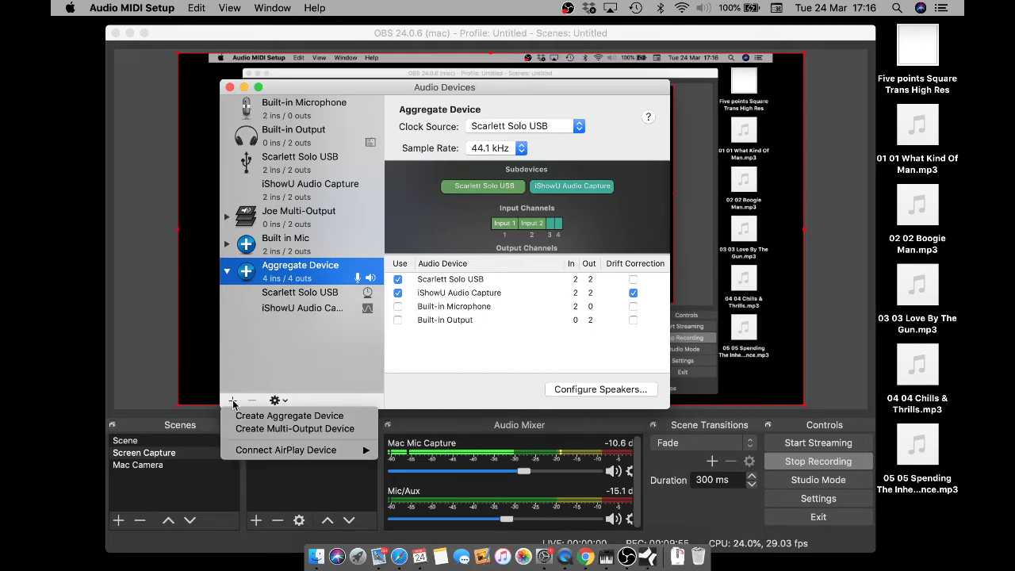
{"action": "left_click", "coordinate": [262, 416]}
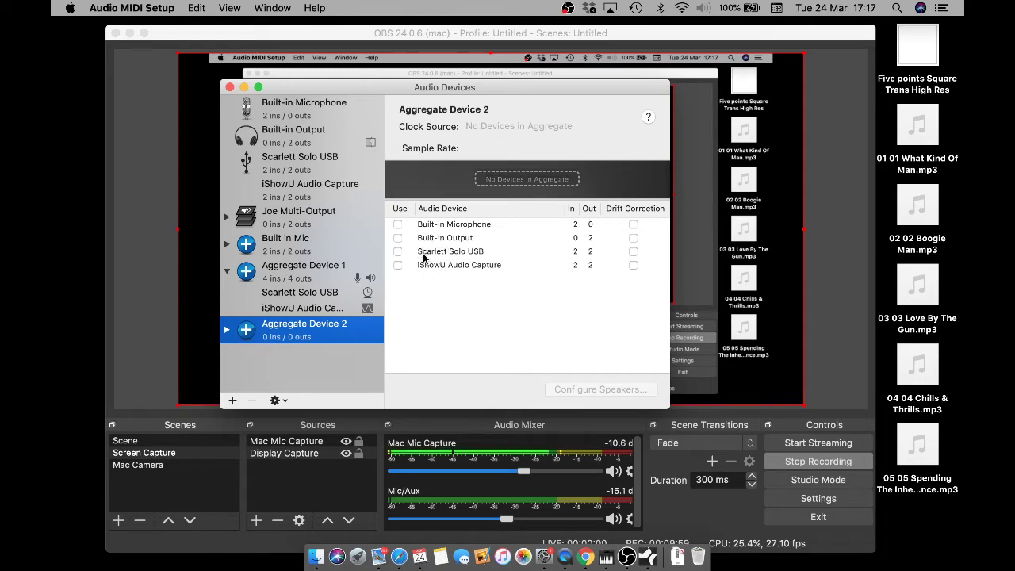
{"action": "right_click", "coordinate": [303, 337]}
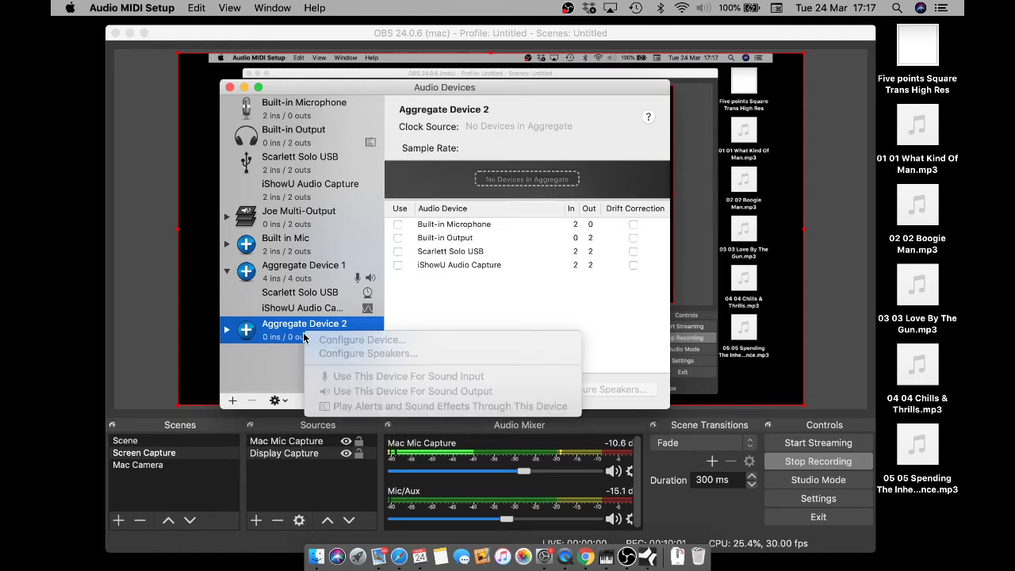
{"action": "left_click", "coordinate": [264, 353]}
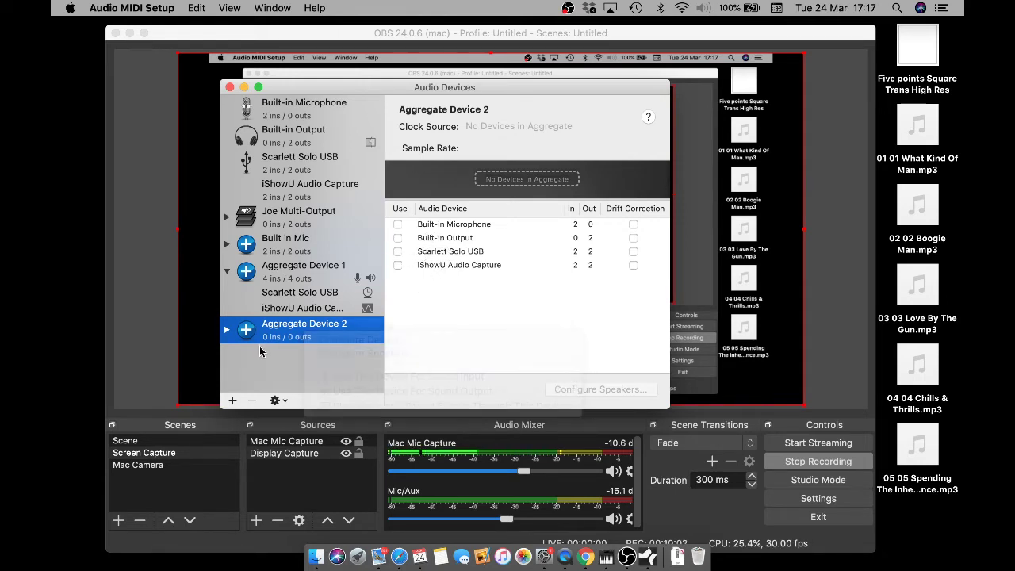
{"action": "left_click", "coordinate": [253, 401]}
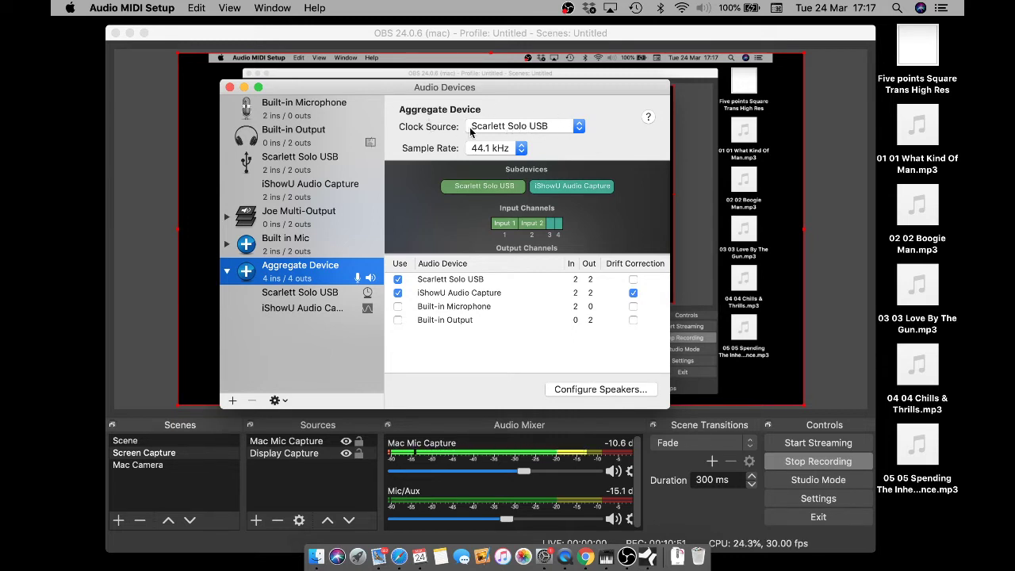
Leave the Aggregate Device clock source set to Scarlett Solo USB.
{"action": "left_click", "coordinate": [580, 127]}
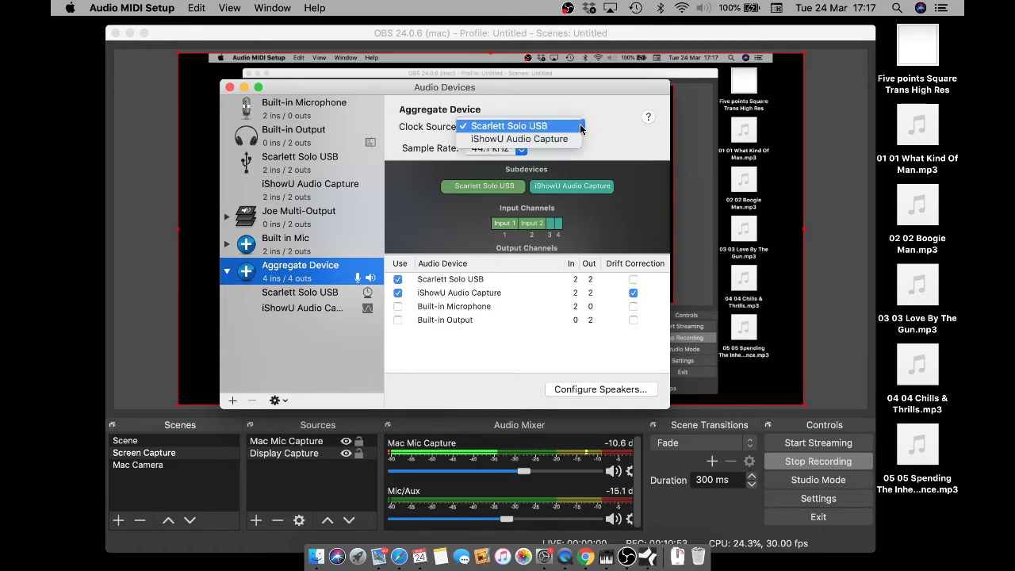
{"action": "left_click", "coordinate": [545, 126]}
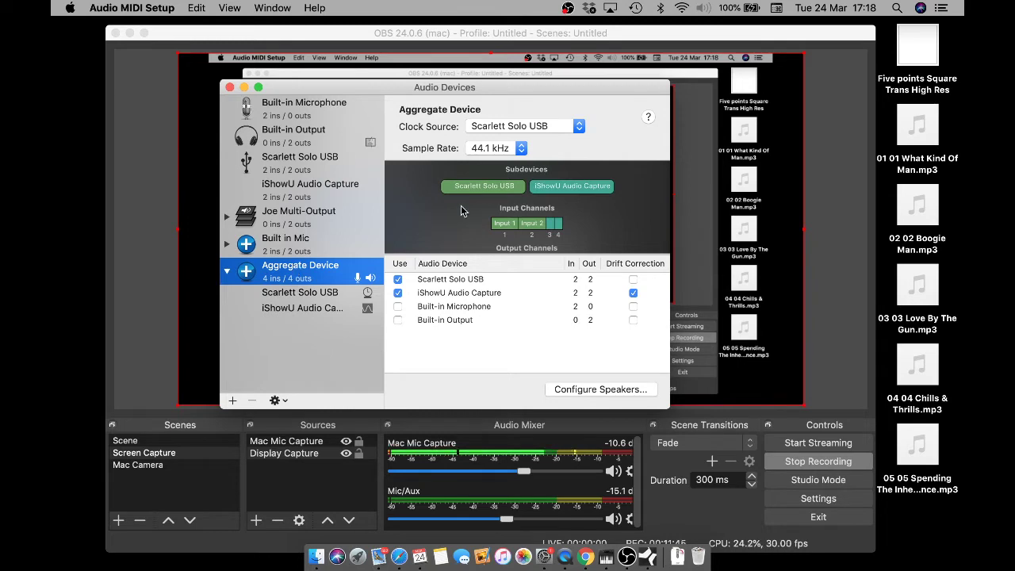
Close Audio MIDI Setup and confirm OBS Mic/Auxiliary Audio stays on iShowU Audio Capture.
{"action": "left_click", "coordinate": [231, 88]}
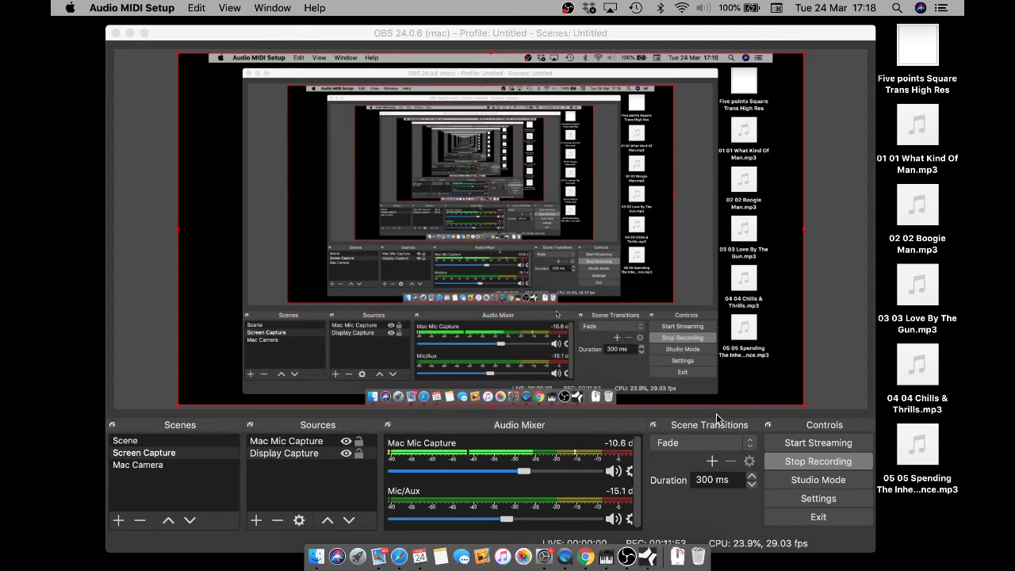
{"action": "left_click", "coordinate": [818, 500]}
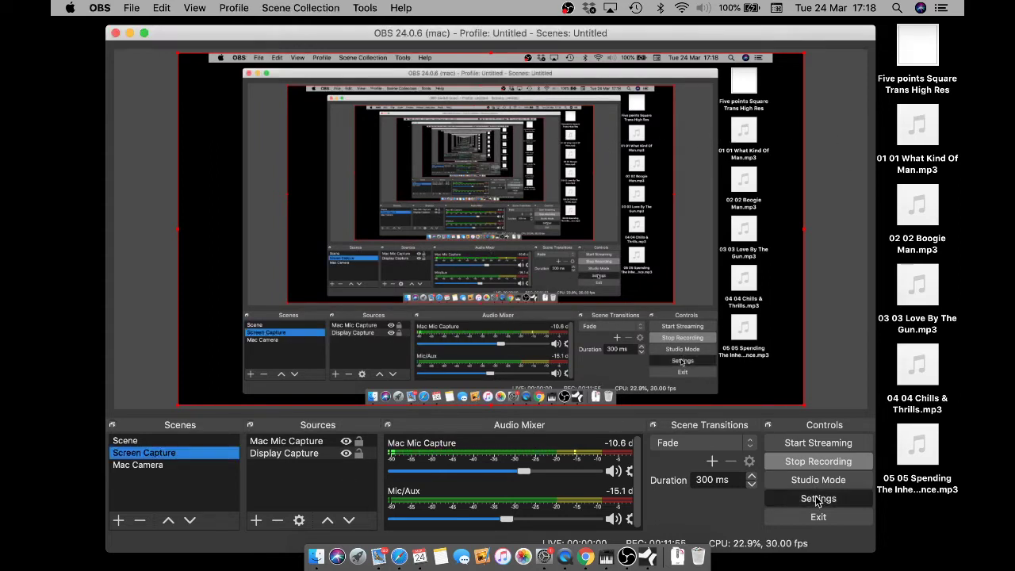
{"action": "left_click", "coordinate": [817, 498]}
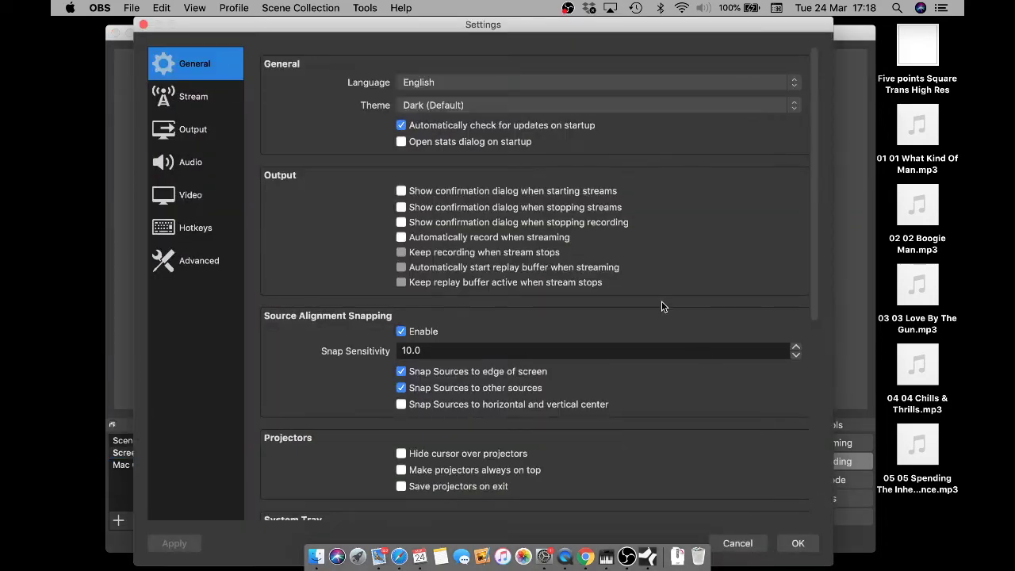
{"action": "left_click", "coordinate": [198, 164]}
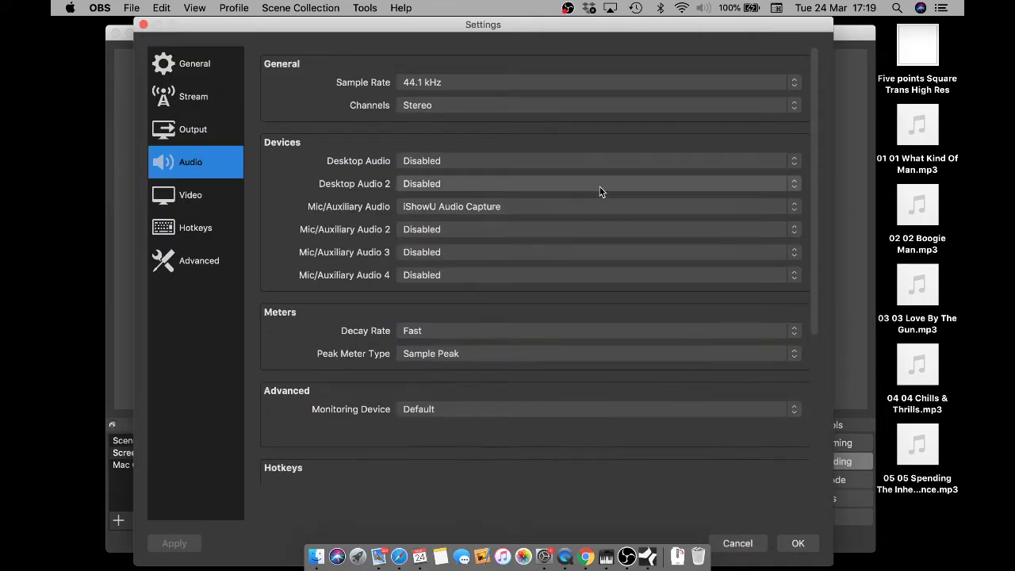
{"action": "left_click", "coordinate": [794, 208]}
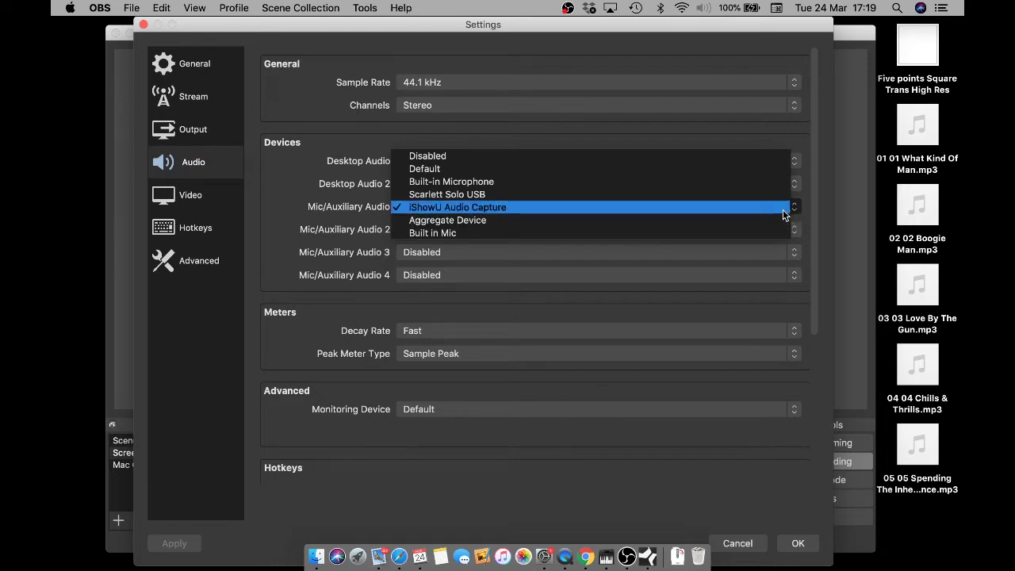
{"action": "left_click", "coordinate": [752, 129]}
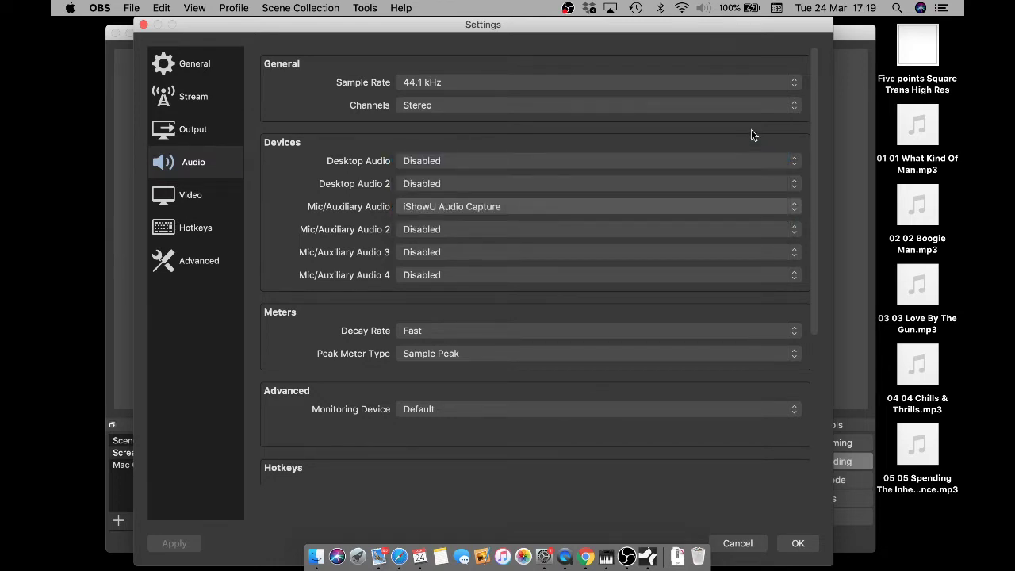
{"action": "left_click", "coordinate": [143, 25]}
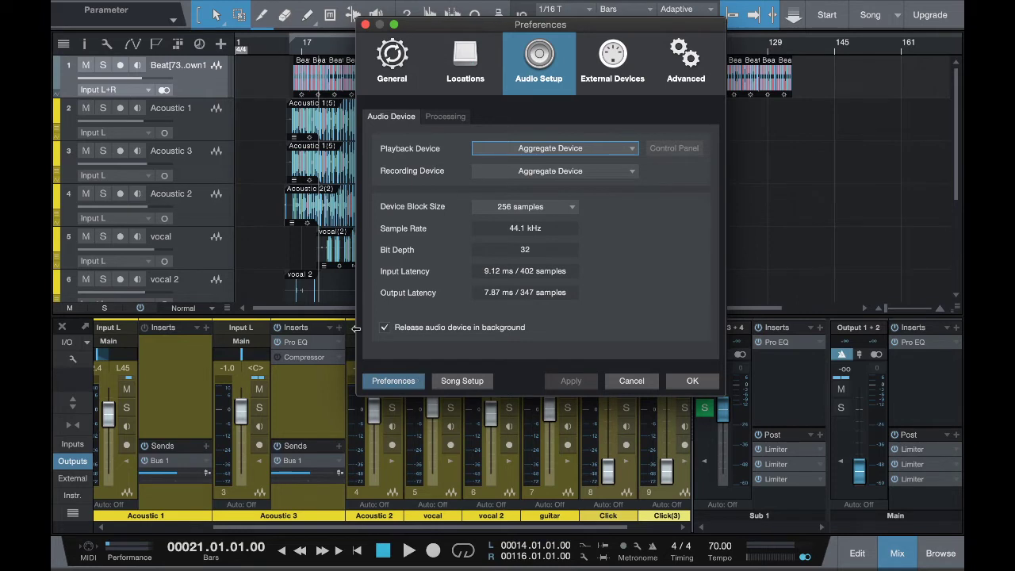
Confirm Aggregate Device as Studio One's playback device, then bring up the song's Audio I/O Setup.
{"action": "left_click", "coordinate": [407, 386]}
{"action": "left_click", "coordinate": [443, 384]}
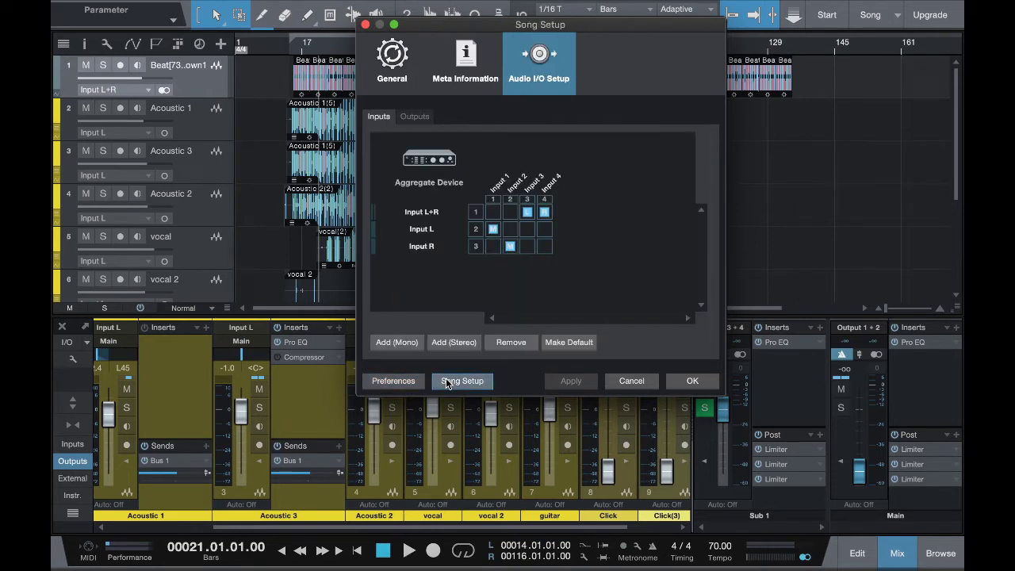
{"action": "left_click", "coordinate": [407, 382]}
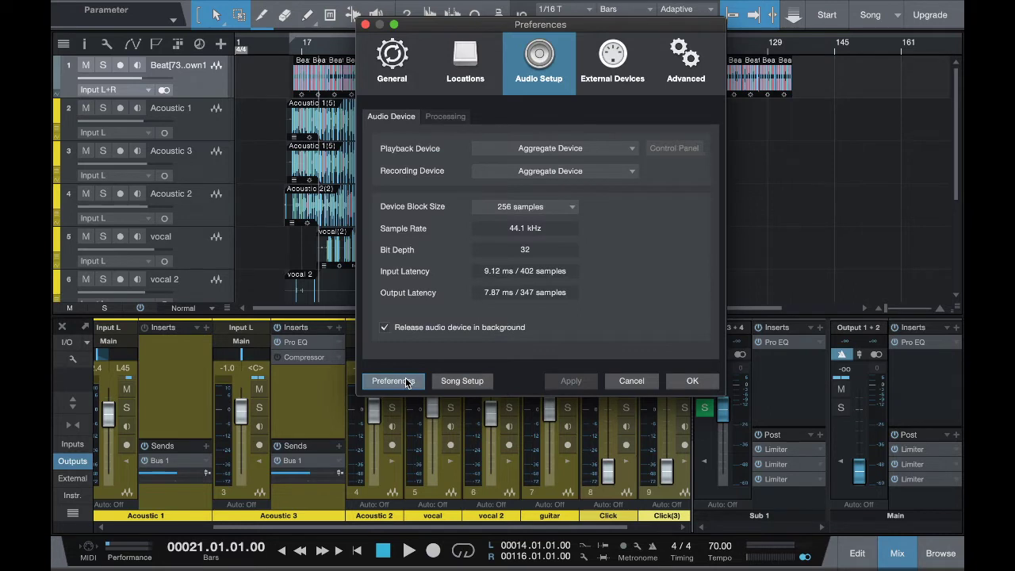
{"action": "left_click", "coordinate": [629, 151]}
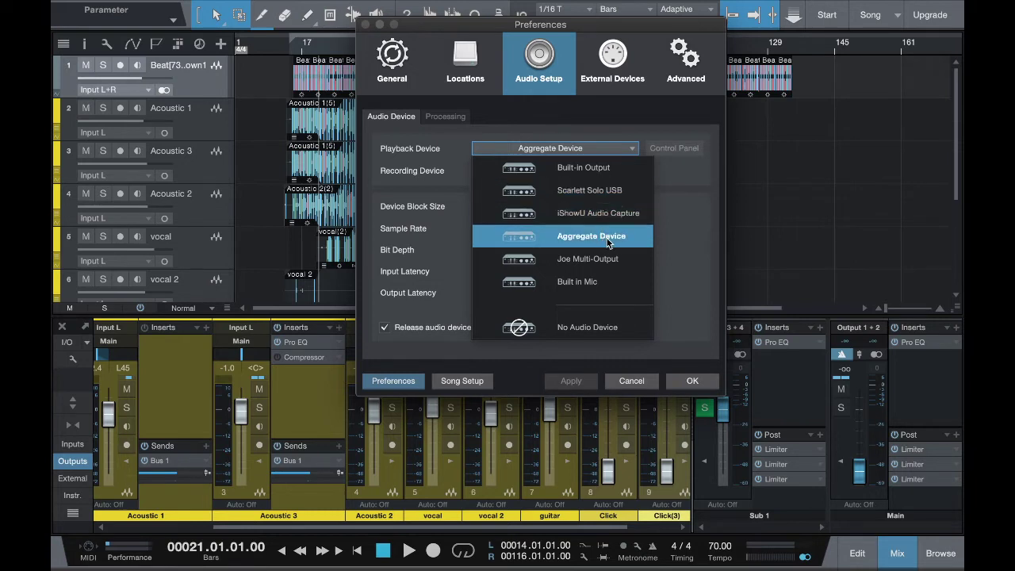
{"action": "left_click", "coordinate": [675, 232]}
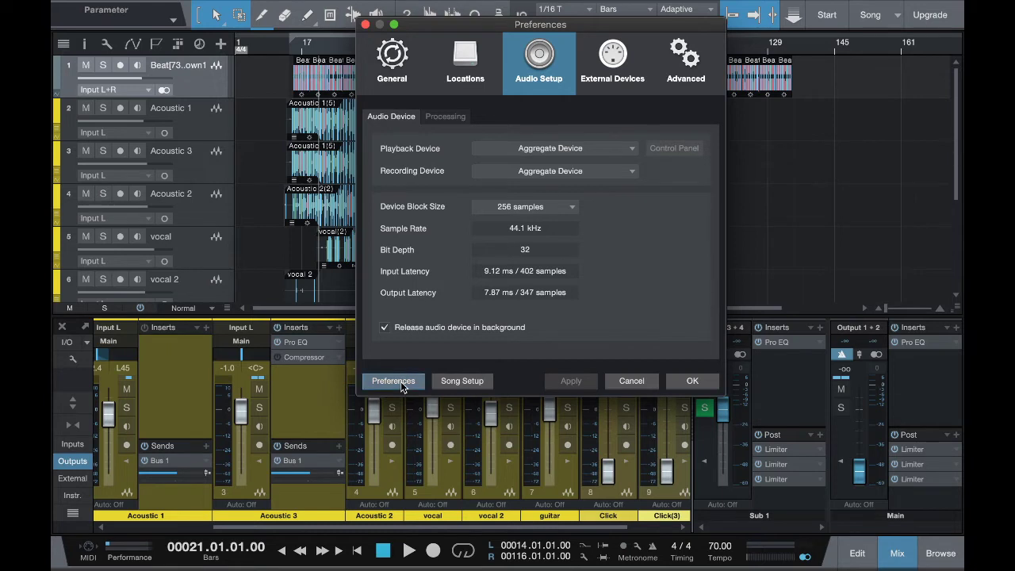
{"action": "left_click", "coordinate": [452, 384]}
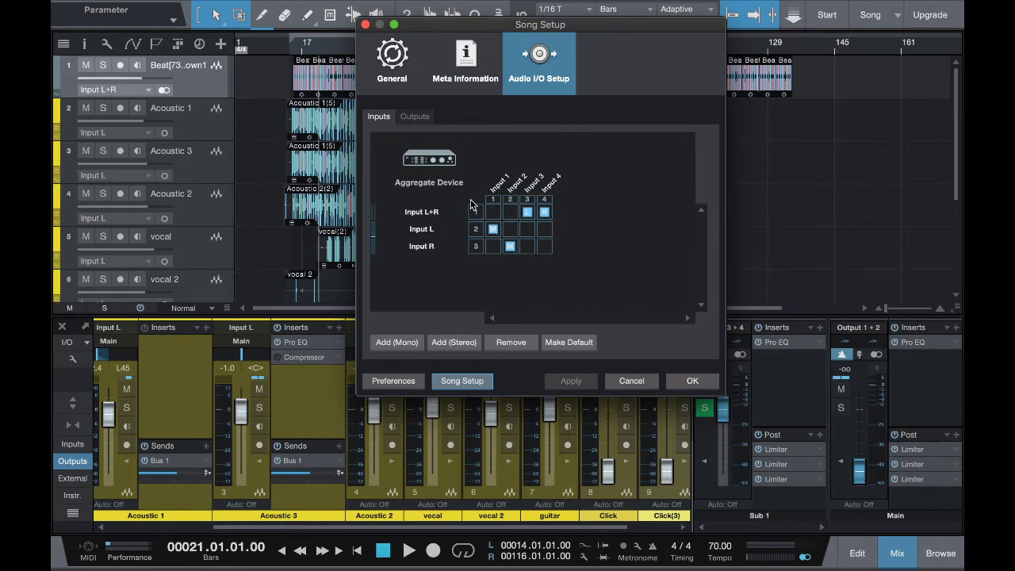
Assign Sub 1 to Aggregate Device Output 3 (L) and Output 4 (R), then confirm with OK.
{"action": "left_click", "coordinate": [415, 118]}
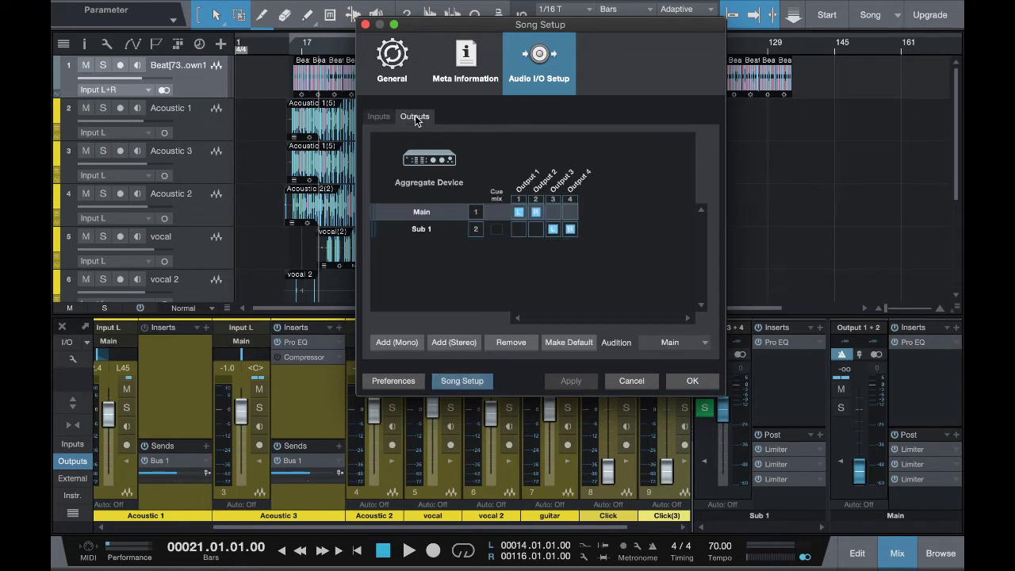
{"action": "left_click", "coordinate": [428, 231]}
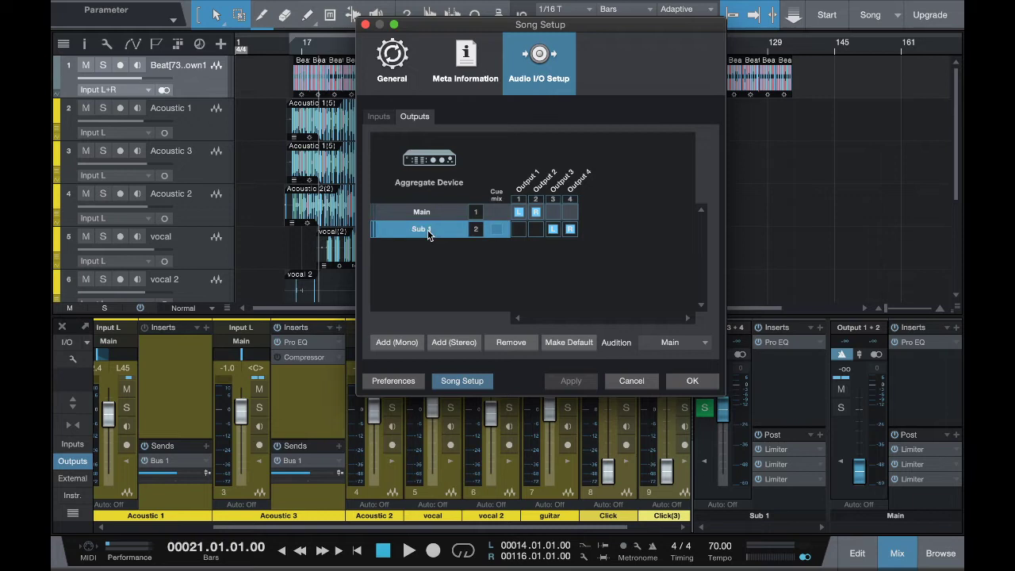
{"action": "left_click", "coordinate": [431, 254]}
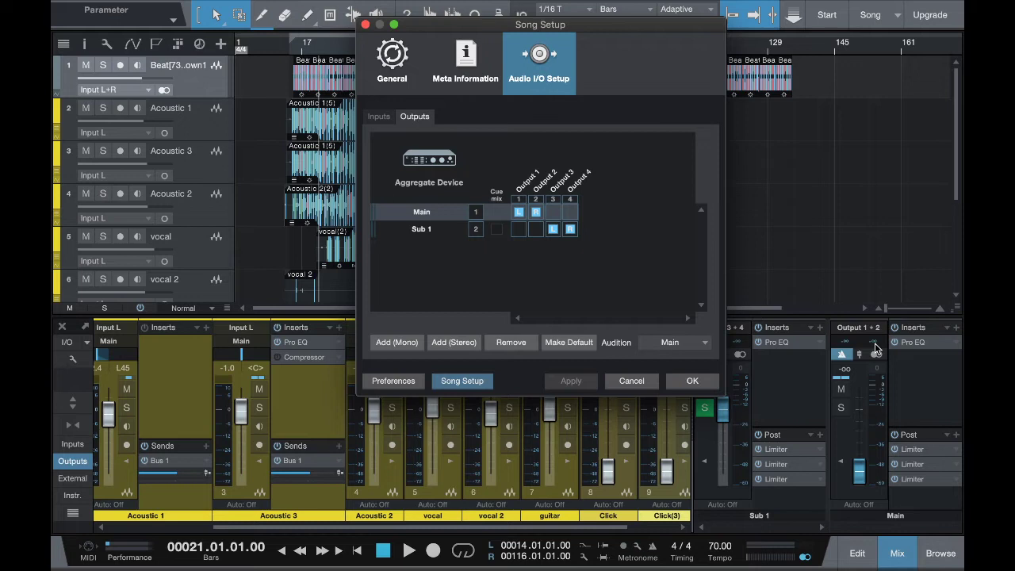
{"action": "left_click", "coordinate": [569, 230]}
{"action": "left_click", "coordinate": [570, 230]}
{"action": "left_click", "coordinate": [555, 230]}
{"action": "left_click", "coordinate": [692, 382]}
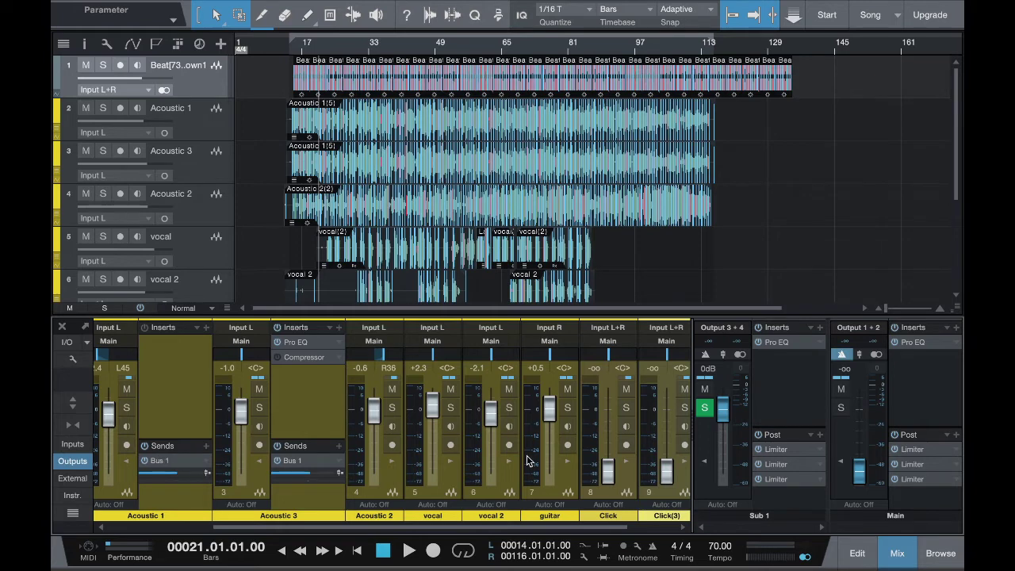
{"action": "scroll", "coordinate": [527, 460], "scroll_direction": "right", "scroll_amount": 1}
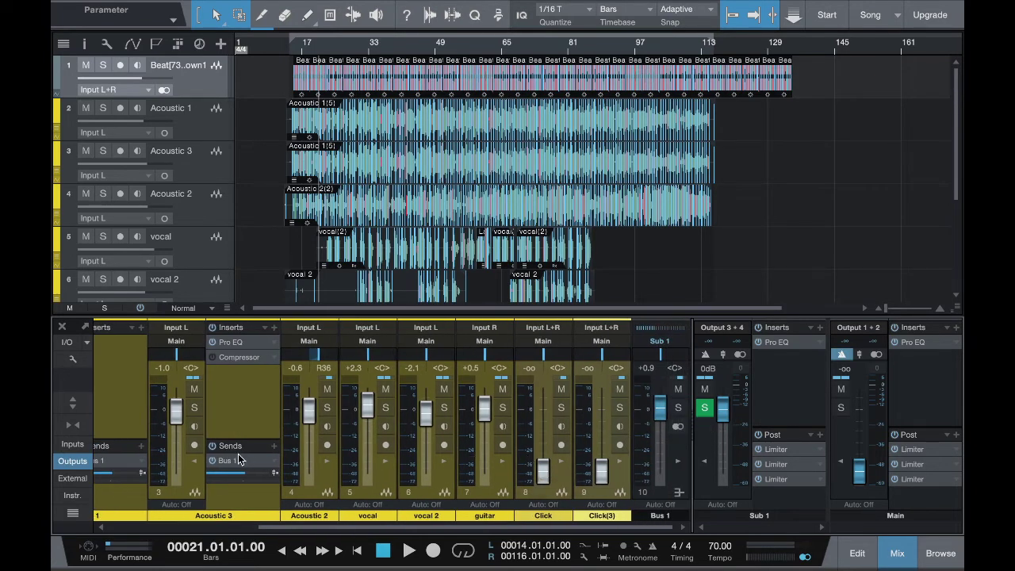
{"action": "scroll", "coordinate": [238, 454], "scroll_direction": "left", "scroll_amount": 1}
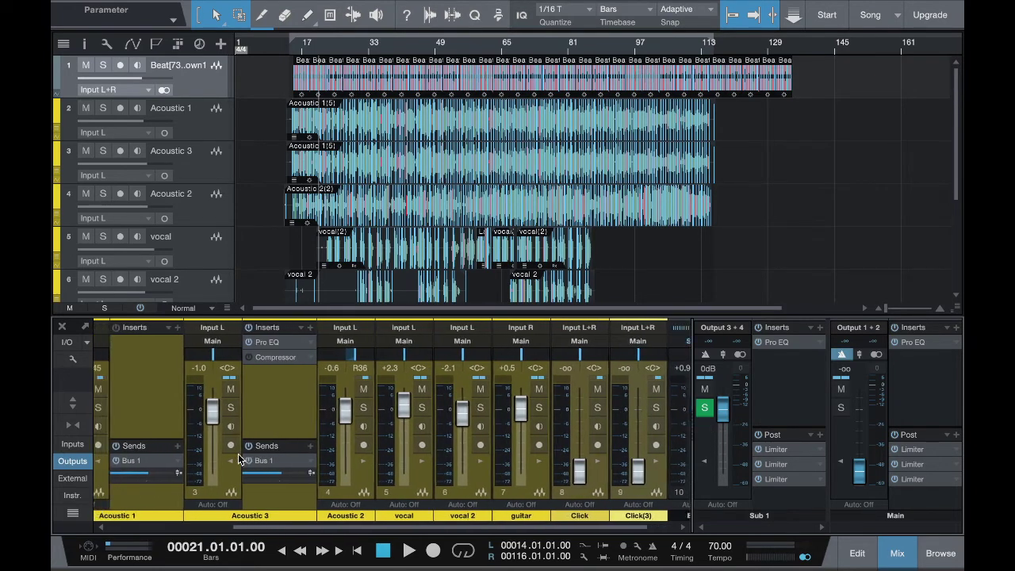
{"action": "right_click", "coordinate": [176, 465]}
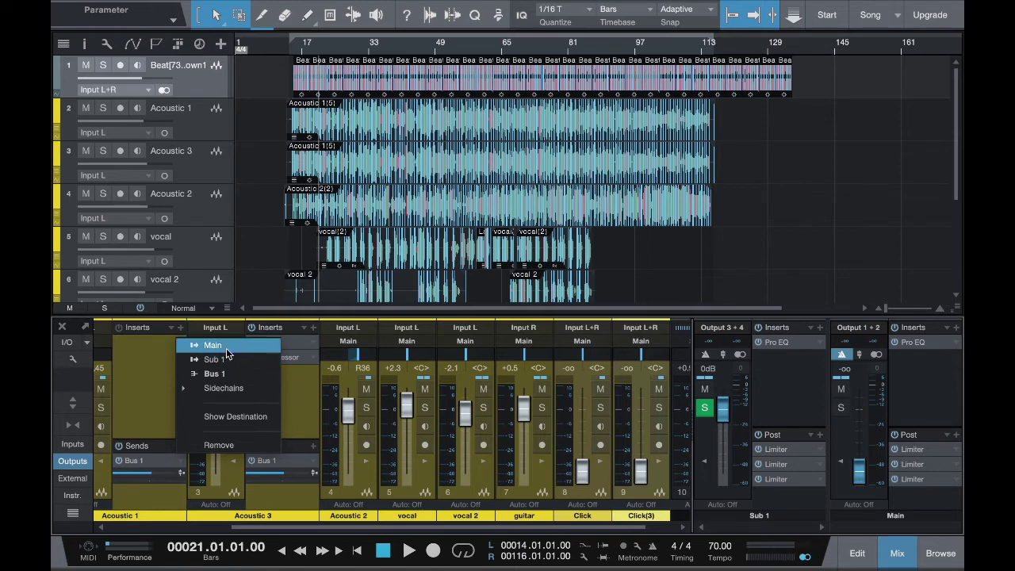
{"action": "left_click", "coordinate": [141, 366]}
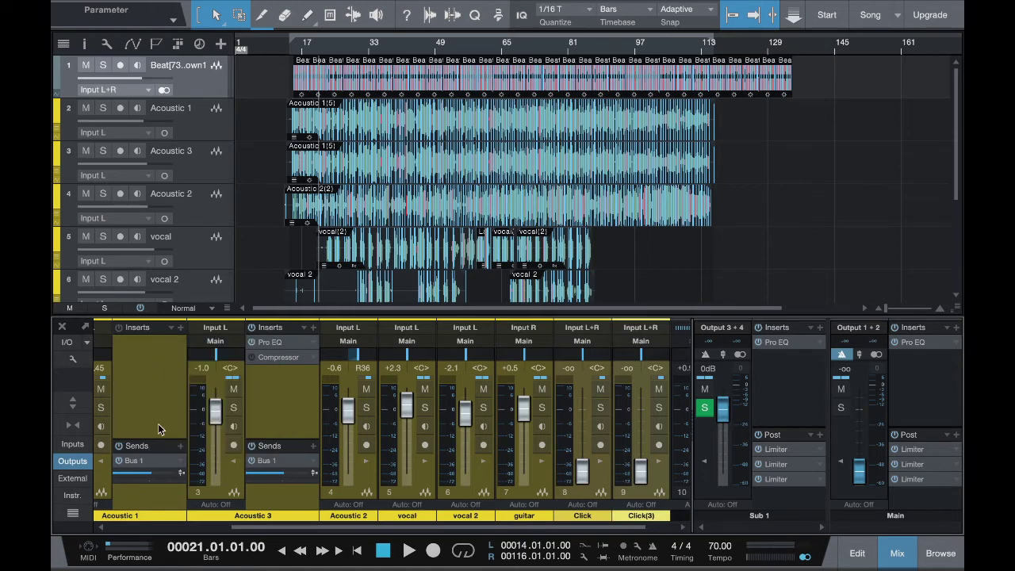
{"action": "scroll", "coordinate": [163, 374], "scroll_direction": "left", "scroll_amount": 2}
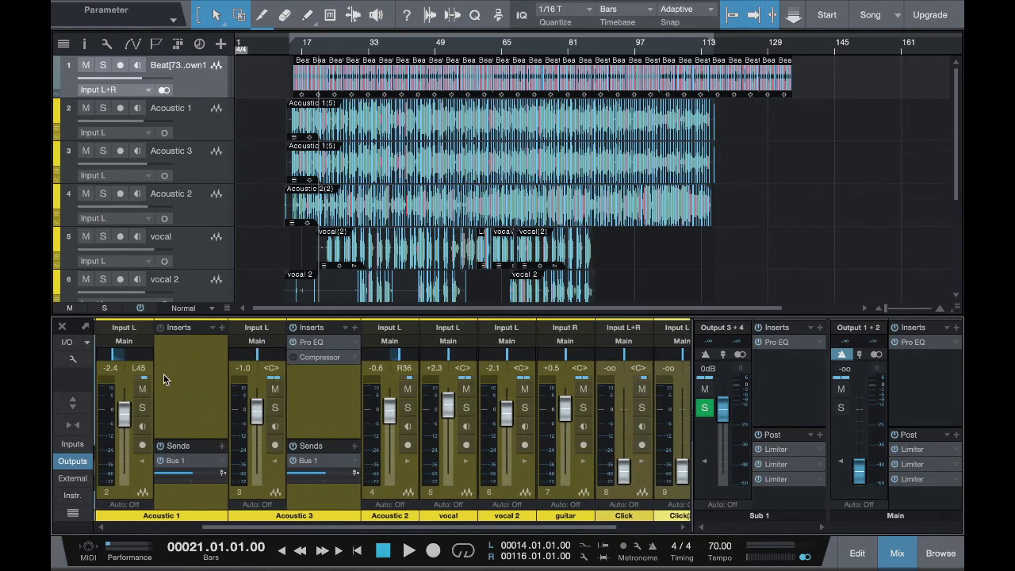
{"action": "left_click", "coordinate": [126, 342]}
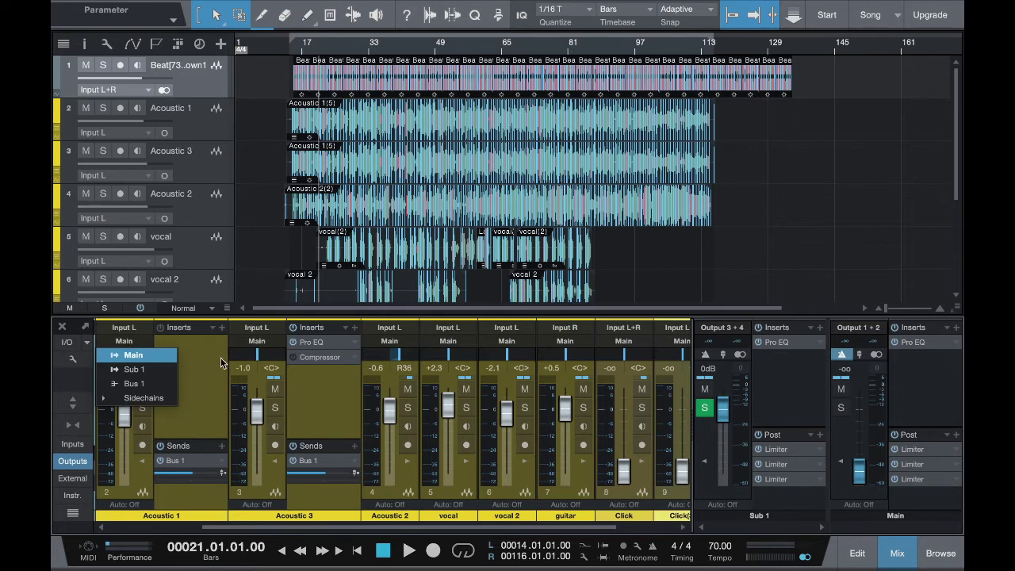
{"action": "left_click", "coordinate": [221, 358]}
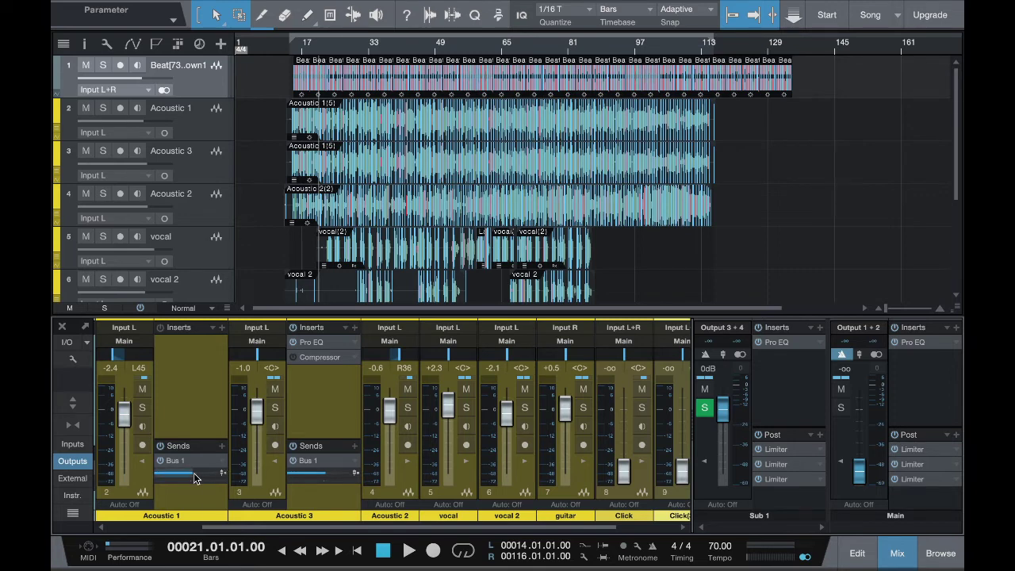
Collapse the Inserts/Sends panels on the Acoustic 3 and Acoustic 1 channel strips.
{"action": "mouse_move", "coordinate": [194, 473]}
{"action": "mouse_move", "coordinate": [324, 475]}
{"action": "scroll", "coordinate": [624, 427], "scroll_direction": "right", "scroll_amount": 3}
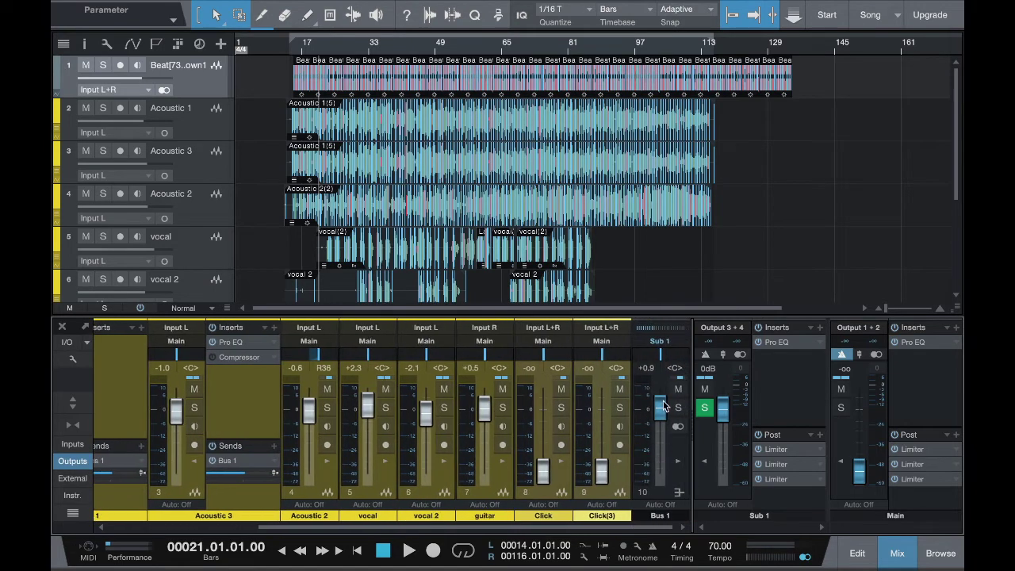
{"action": "scroll", "coordinate": [473, 431], "scroll_direction": "left", "scroll_amount": 4}
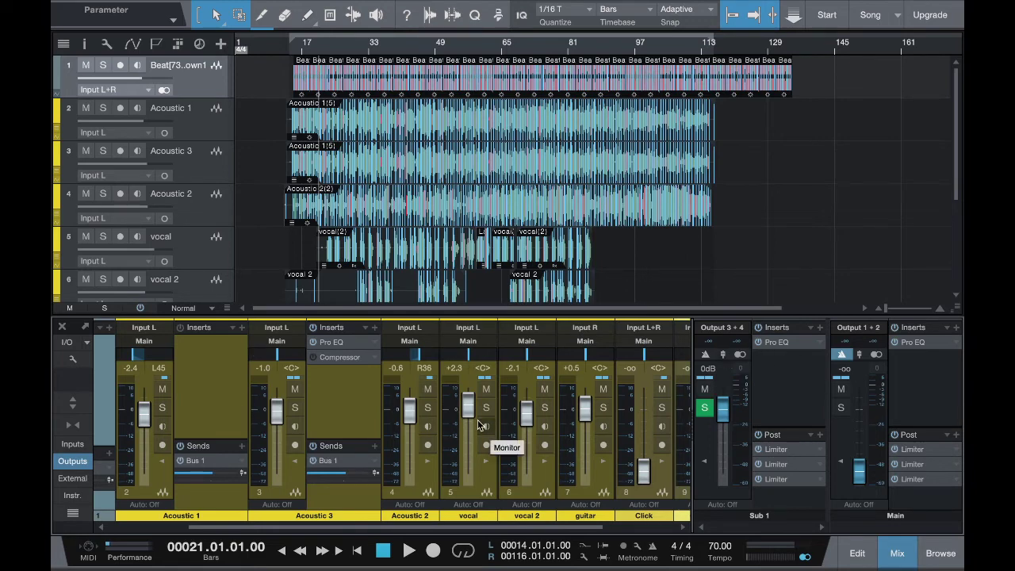
{"action": "left_click", "coordinate": [298, 466]}
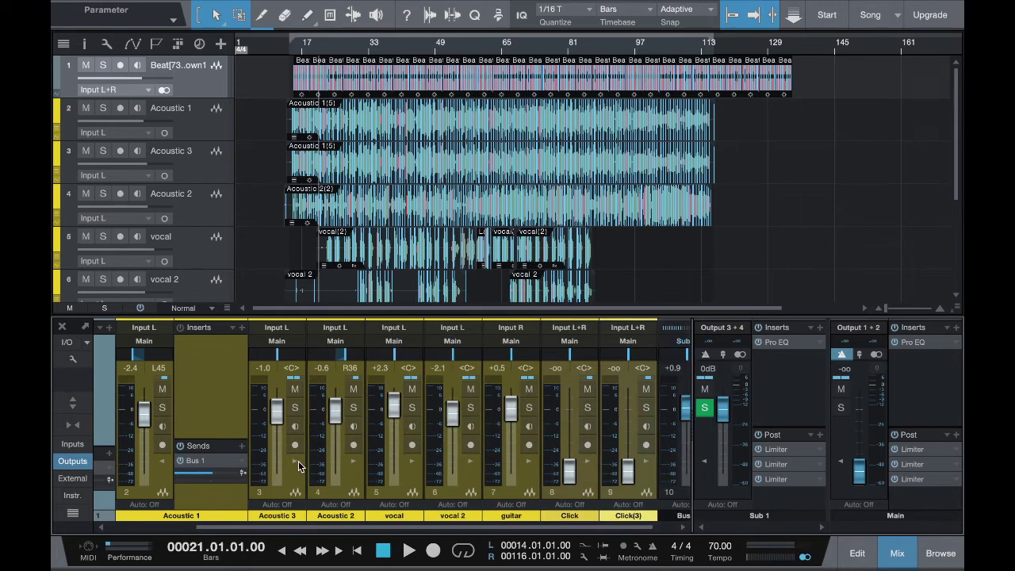
{"action": "left_click", "coordinate": [164, 464]}
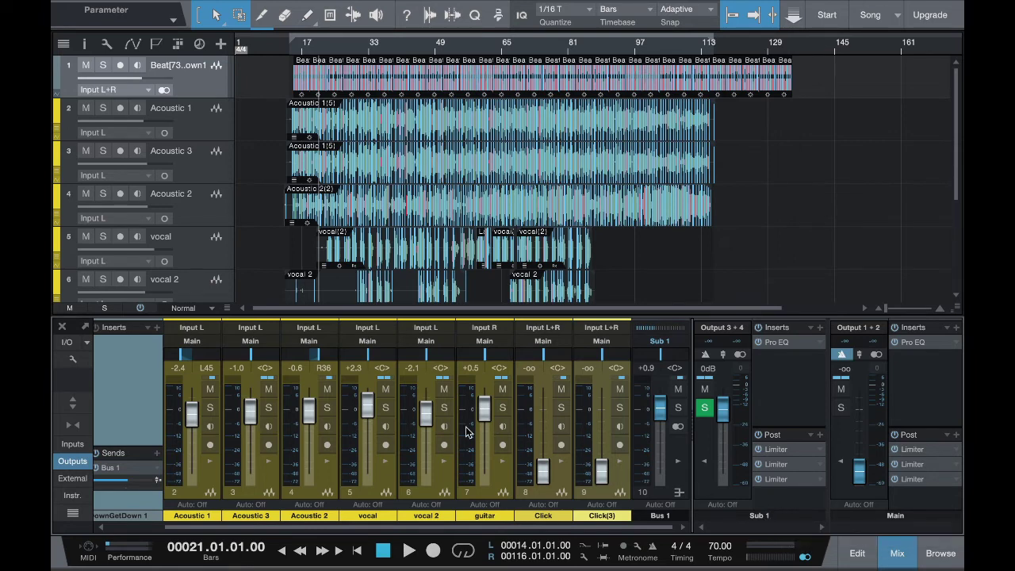
Record-arm vocal 2 with monitoring, test the Main fader at -7.2, then return it to -oo.
{"action": "left_click", "coordinate": [445, 445]}
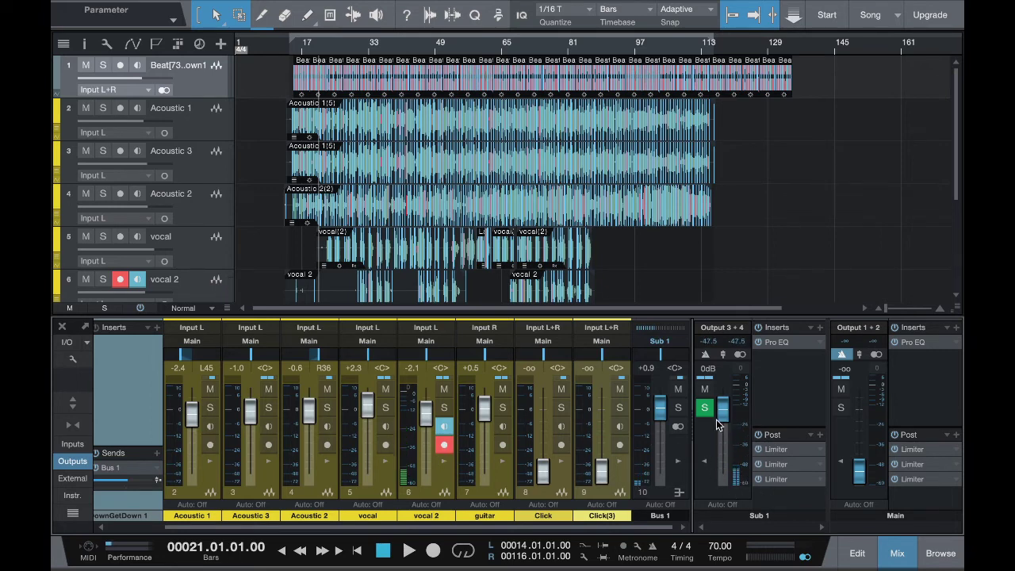
{"action": "left_click_drag", "start_coordinate": [863, 476], "coordinate": [862, 414]}
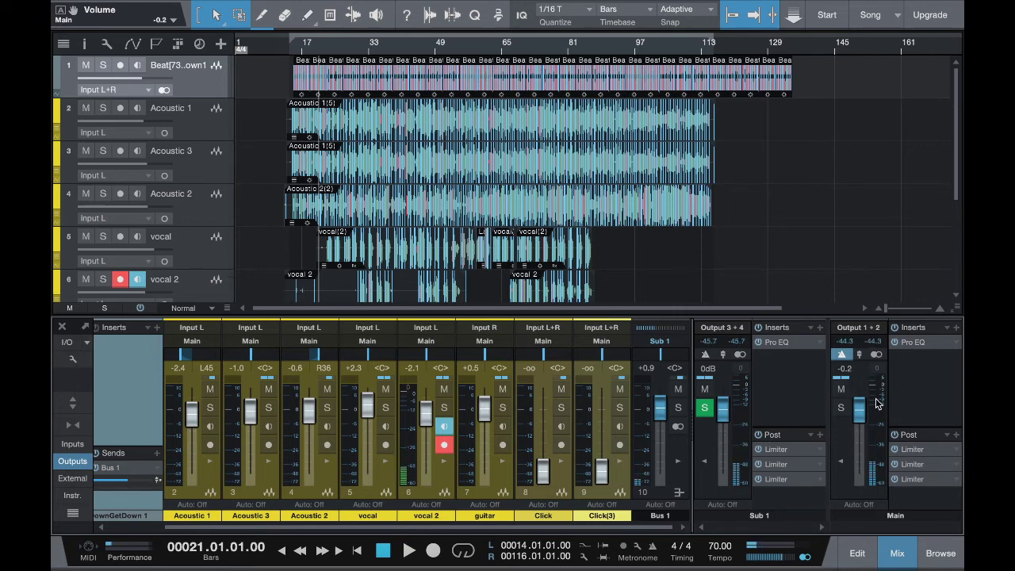
{"action": "left_click_drag", "start_coordinate": [859, 408], "coordinate": [854, 489]}
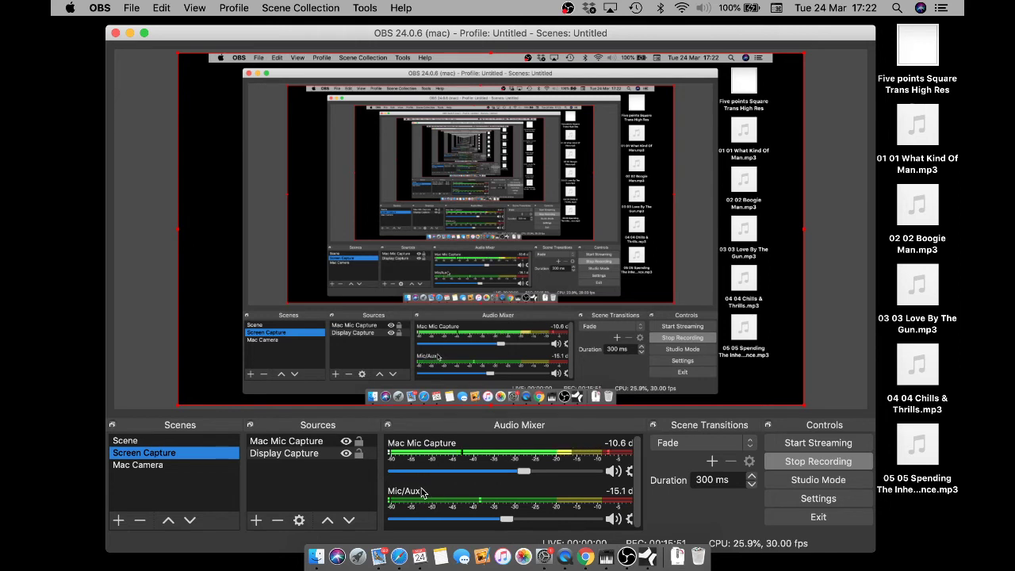
Verify OBS Mic/Auxiliary Audio uses iShowU Audio Capture, check the Aggregate Device subdevices, then cancel settings.
{"action": "left_click", "coordinate": [813, 499]}
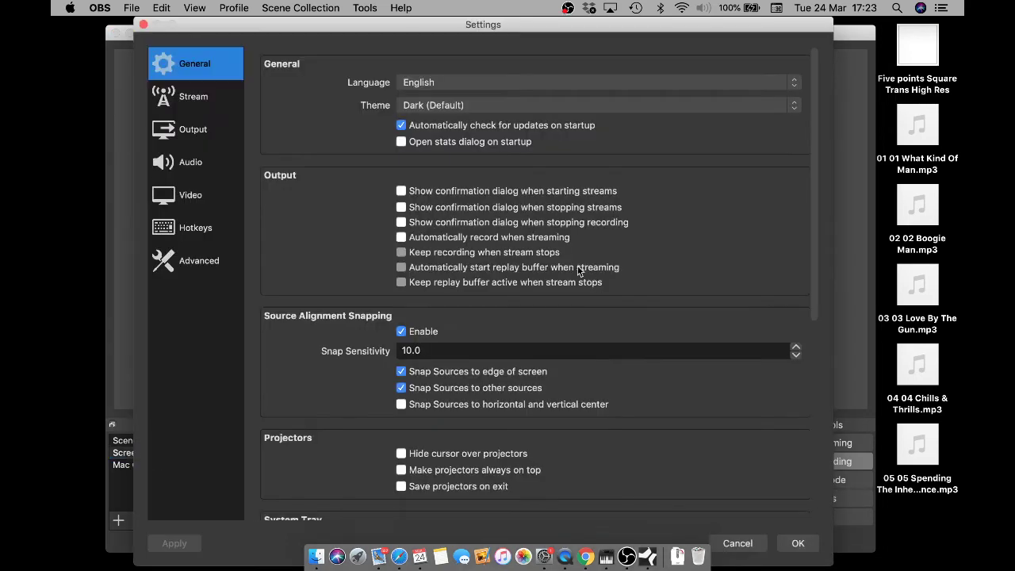
{"action": "left_click", "coordinate": [191, 167]}
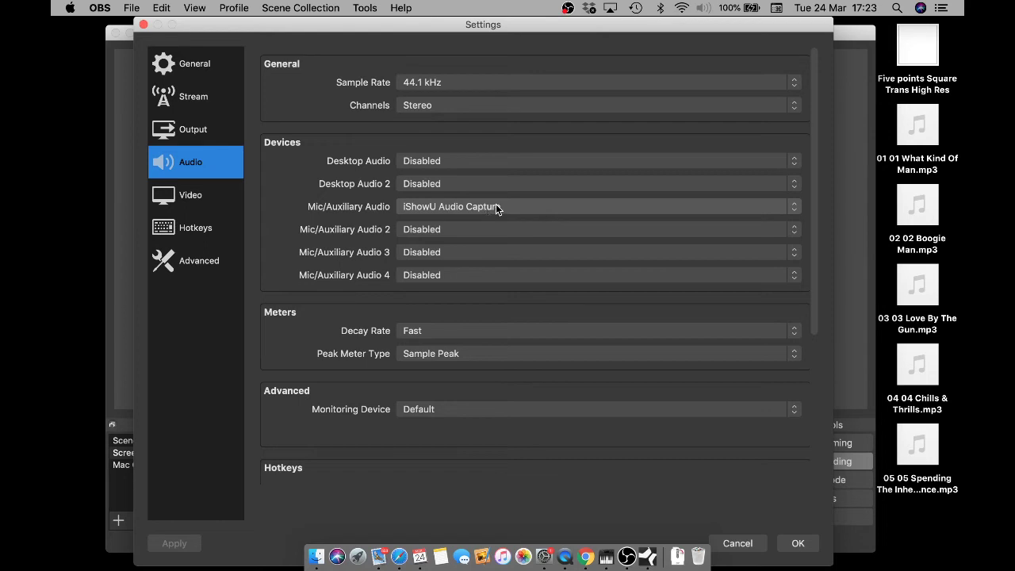
{"action": "left_click", "coordinate": [606, 556]}
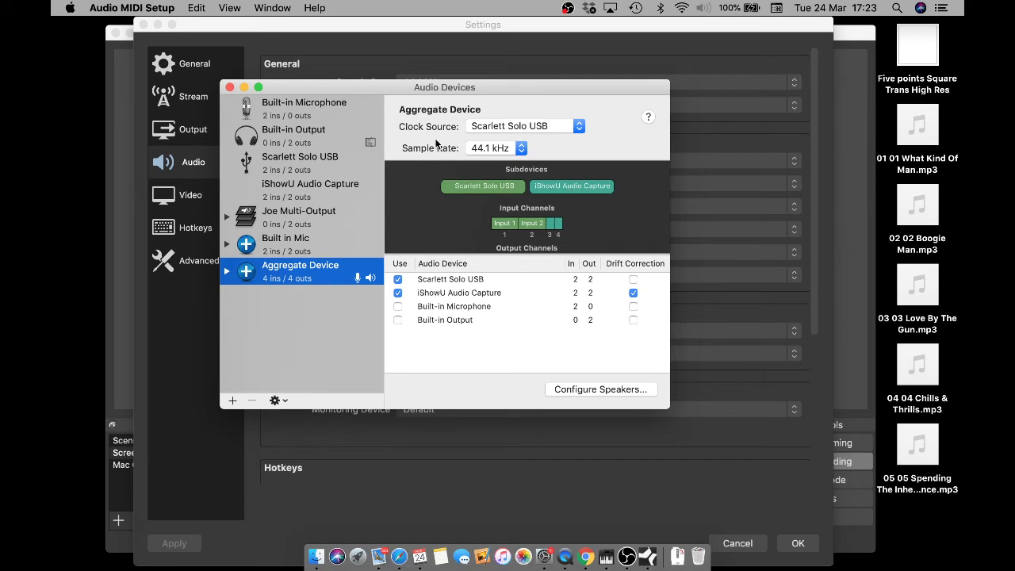
{"action": "left_click", "coordinate": [230, 88]}
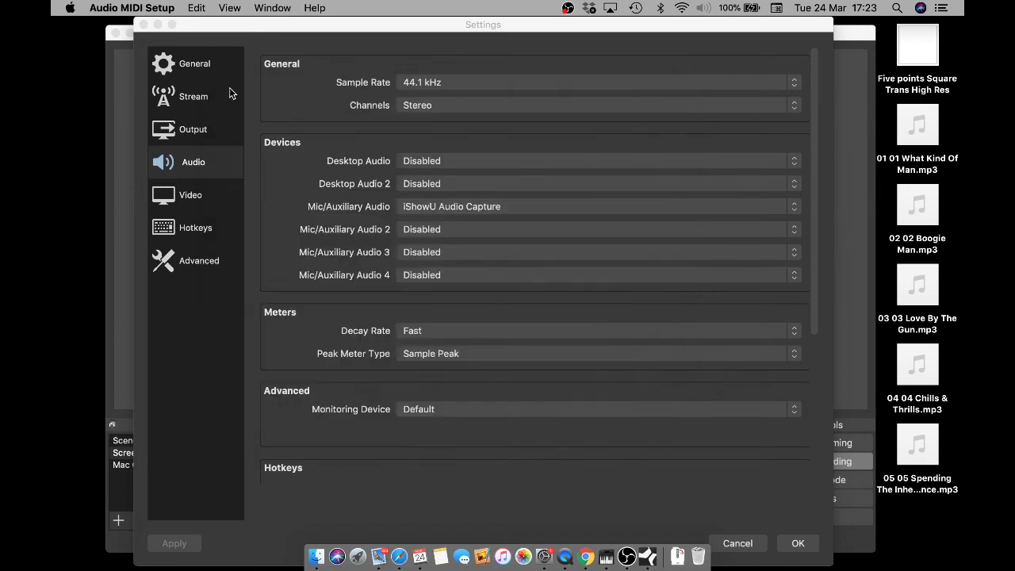
{"action": "left_click", "coordinate": [747, 543]}
{"action": "left_click", "coordinate": [747, 543]}
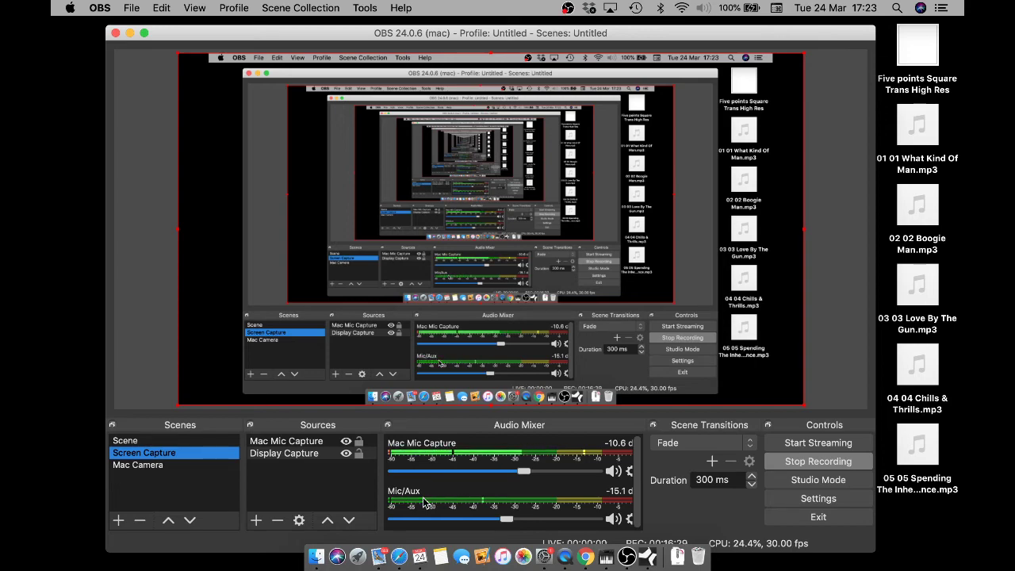
Start song playback from the Studio One mixer and watch the signal in OBS.
{"action": "key", "text": "ctrl+Right"}
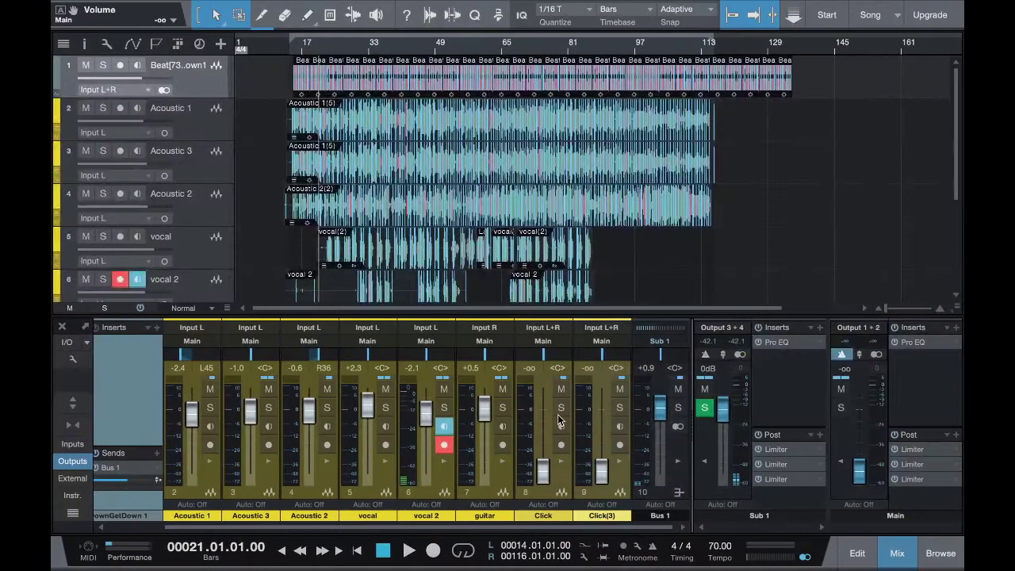
{"action": "left_click", "coordinate": [409, 550]}
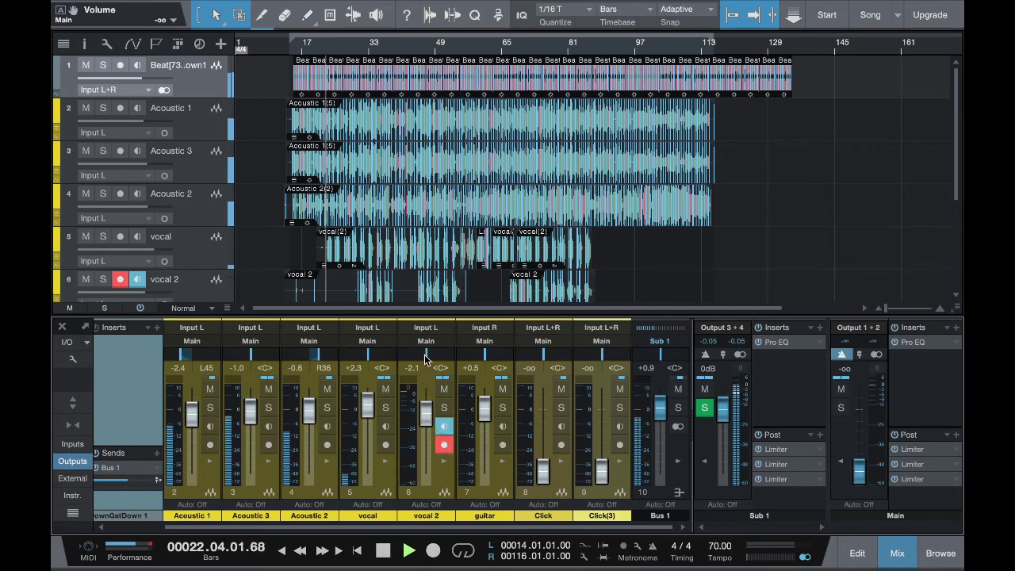
{"action": "key", "text": "ctrl+Left"}
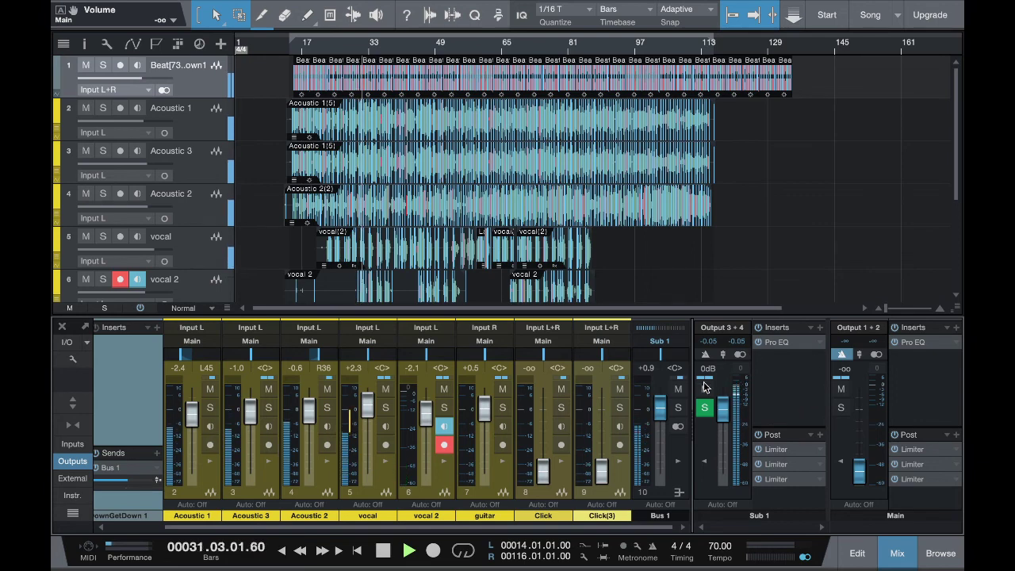
Stop playback, take vocal 2 out of record-arm and monitoring, and return to OBS.
{"action": "left_click", "coordinate": [383, 550]}
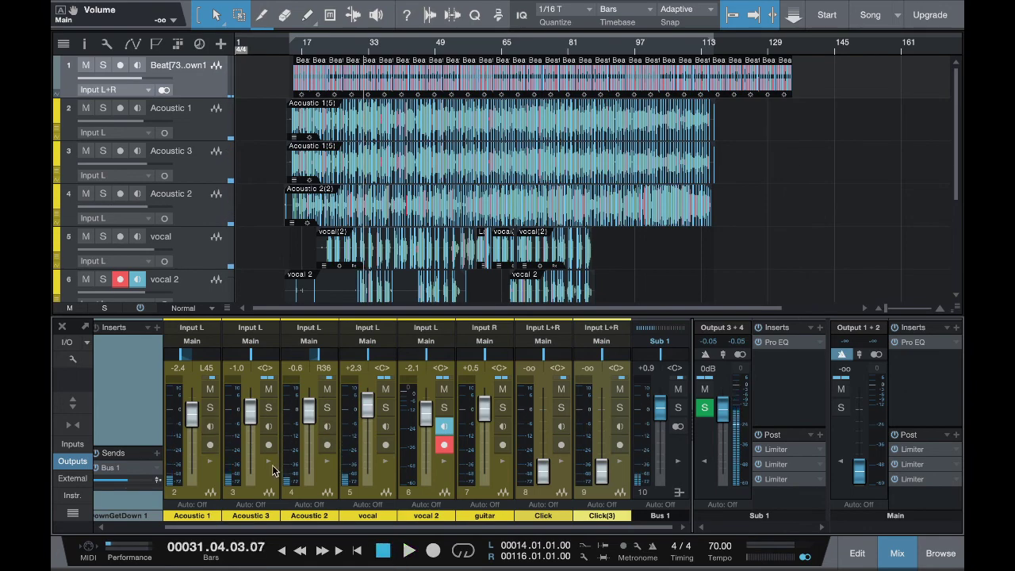
{"action": "left_click", "coordinate": [120, 280]}
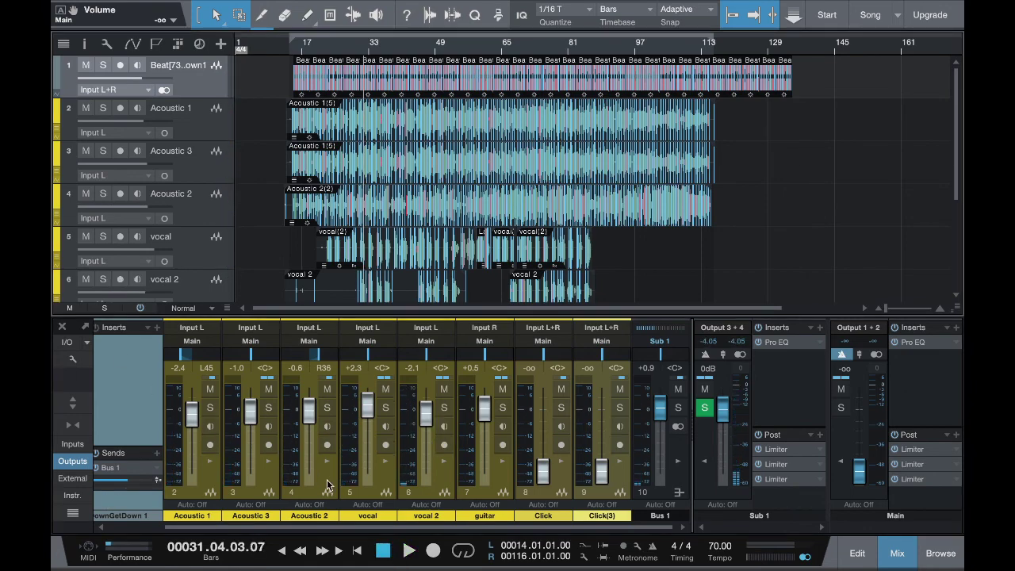
{"action": "key", "text": "super+Tab"}
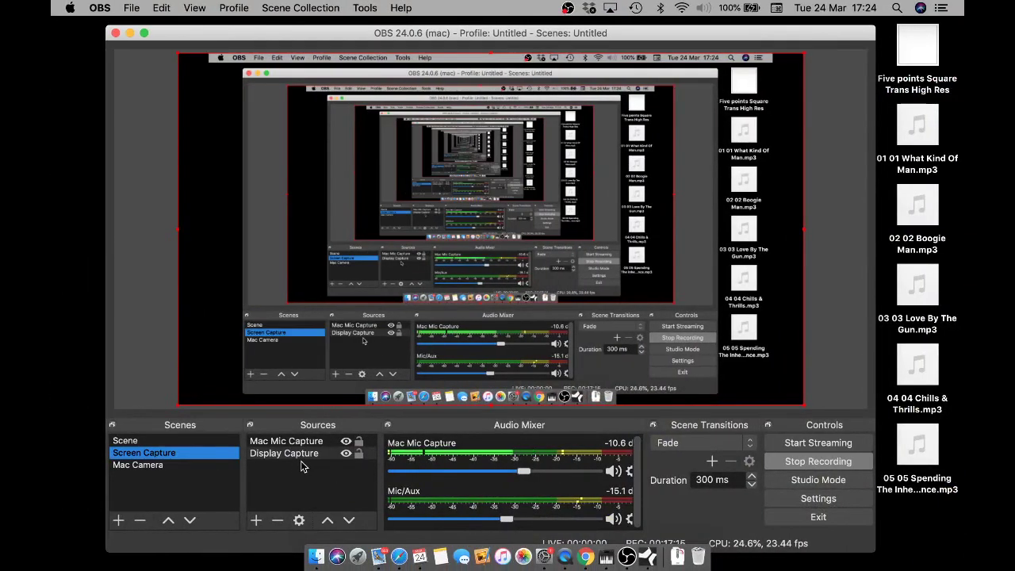